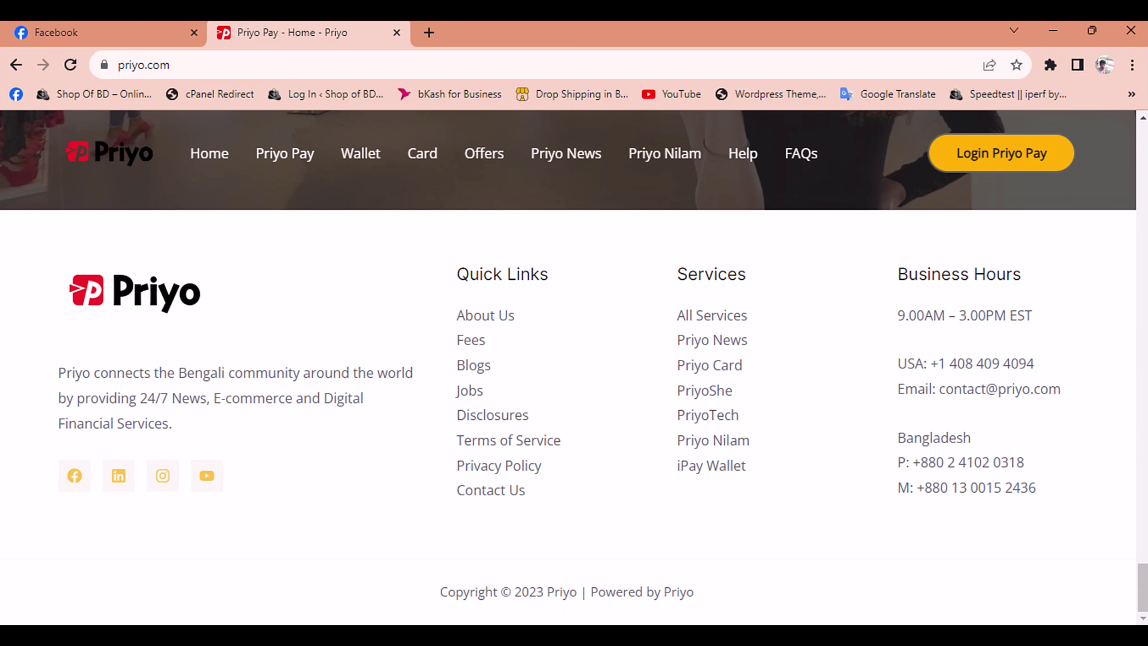
Open the Fees page and highlight the $2.0 / Month monthly fee.
left_click(475, 344)
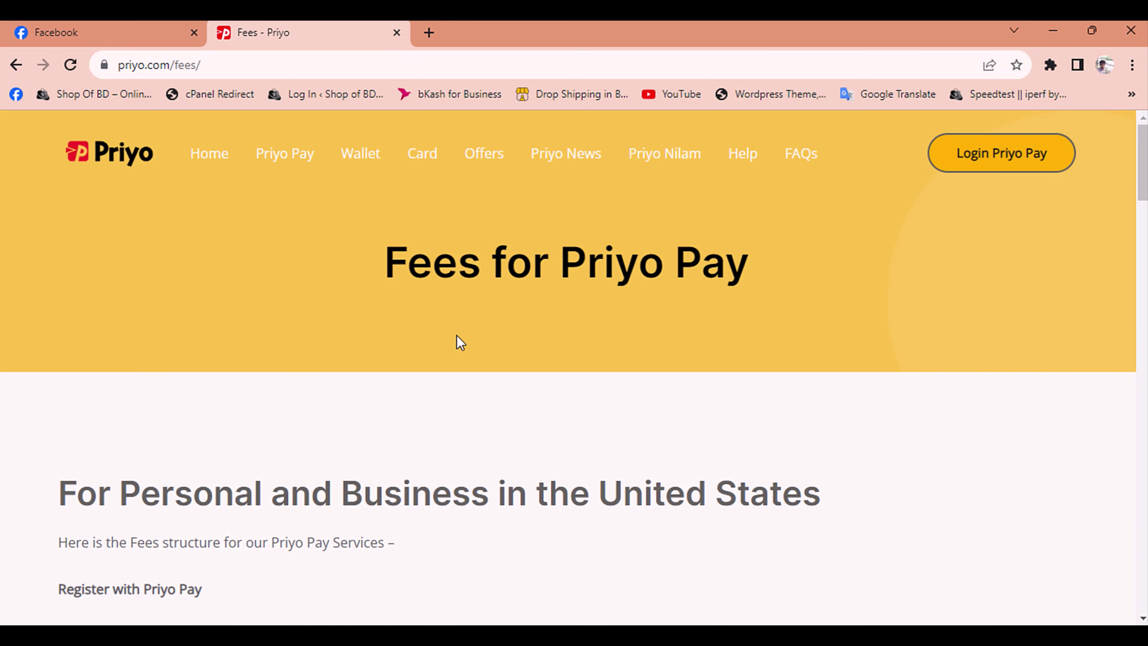
scroll(400, 340, "down", 3)
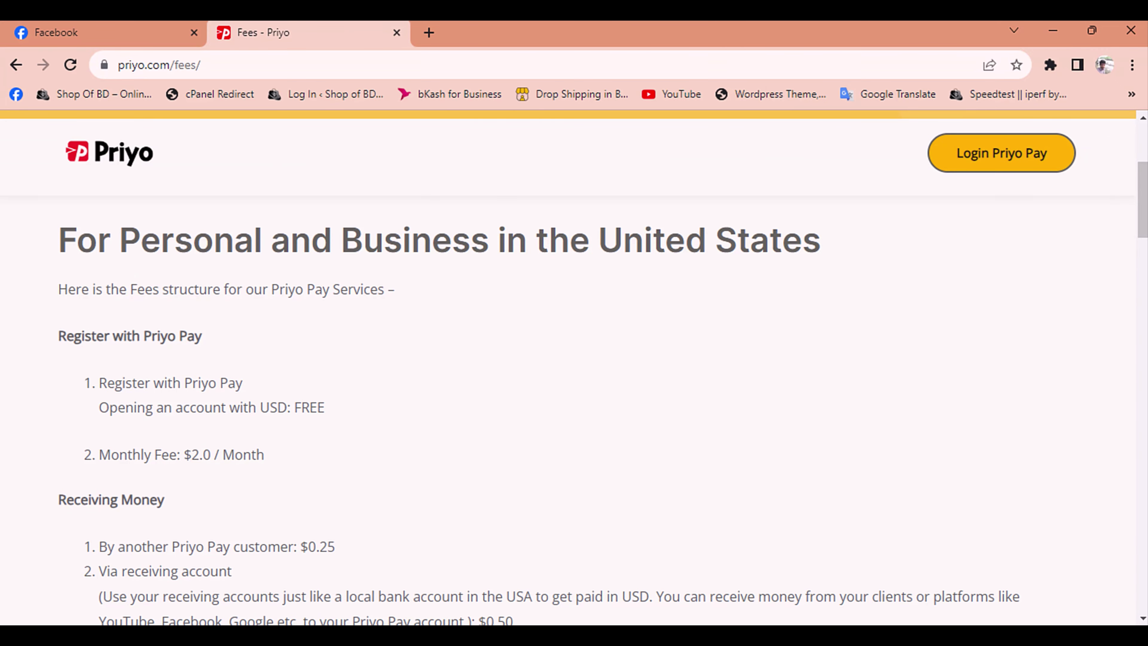
scroll(173, 315, "down", 2)
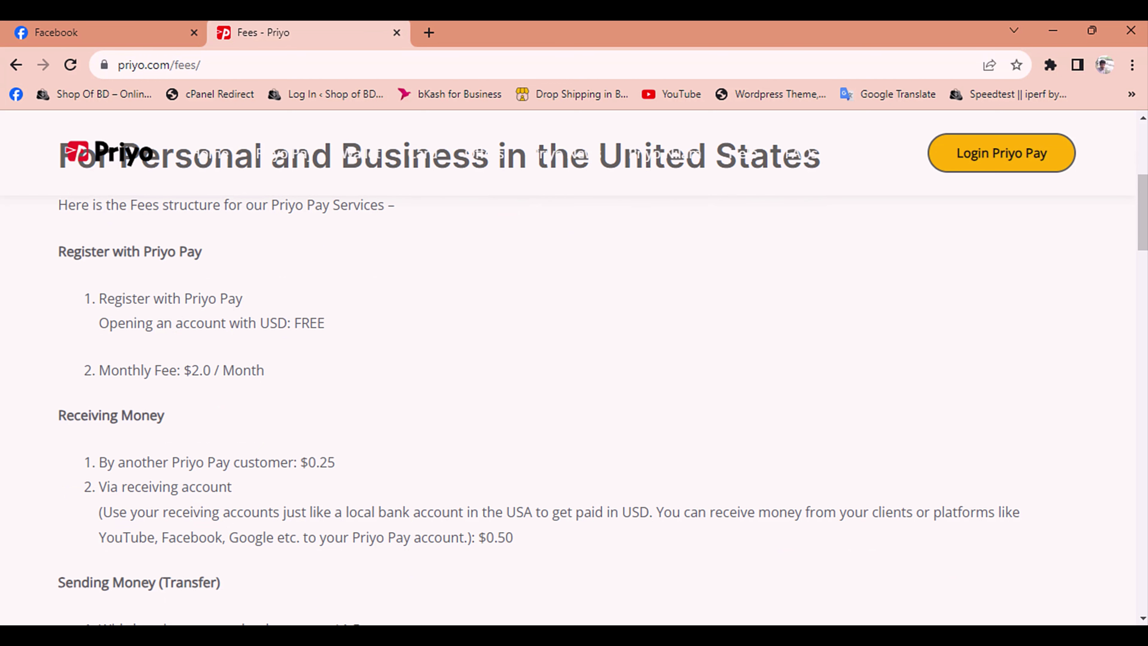
left_click_drag(183, 370, 265, 369)
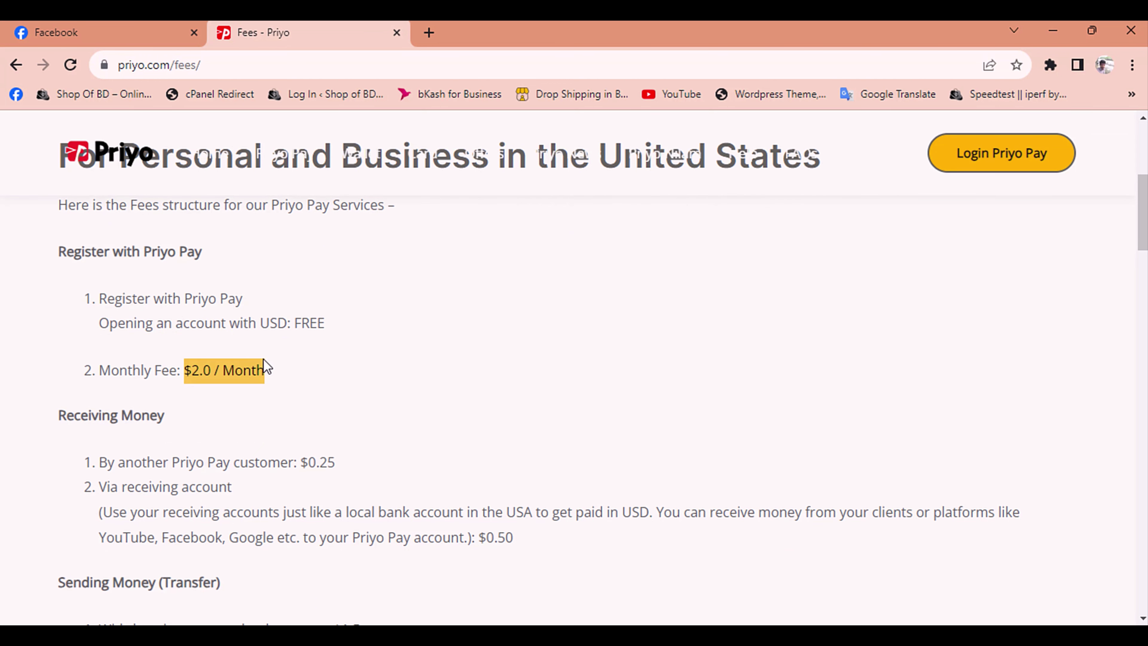
left_click(277, 394)
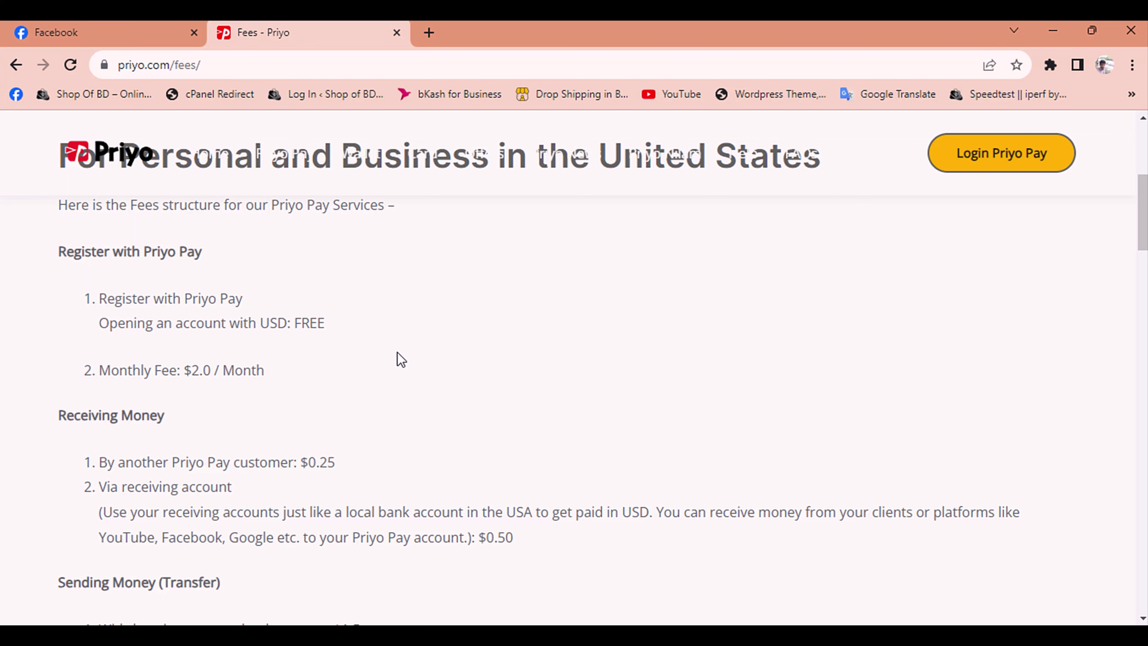
Scroll through the rest of the United States fee schedule.
scroll(401, 360, "down", 2)
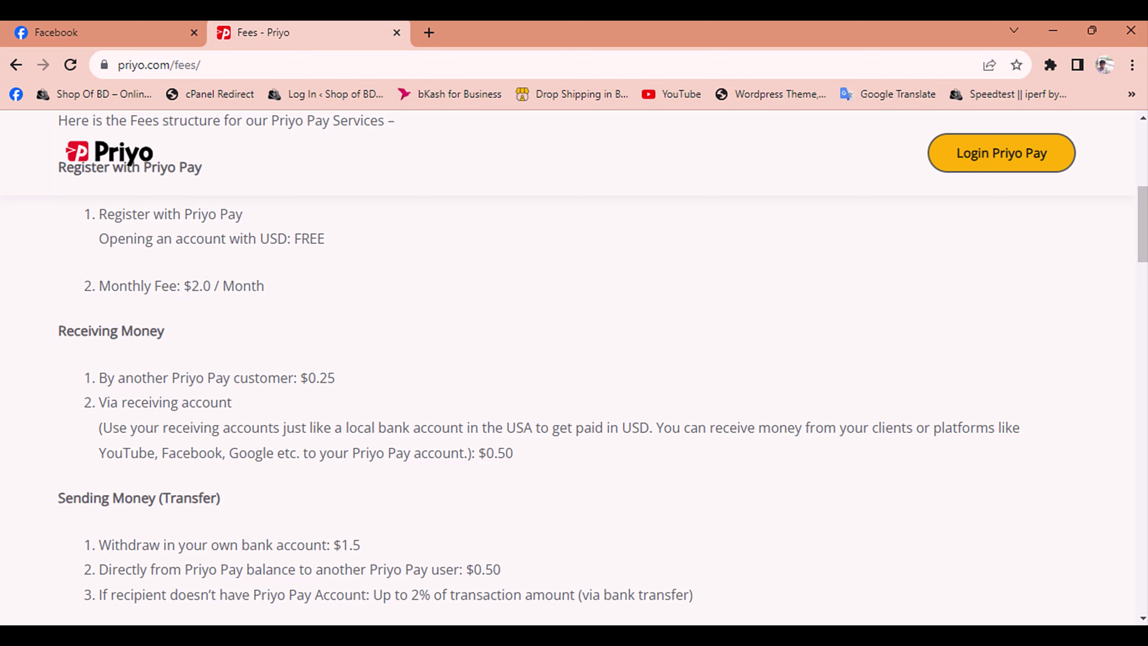
scroll(518, 461, "down", 2)
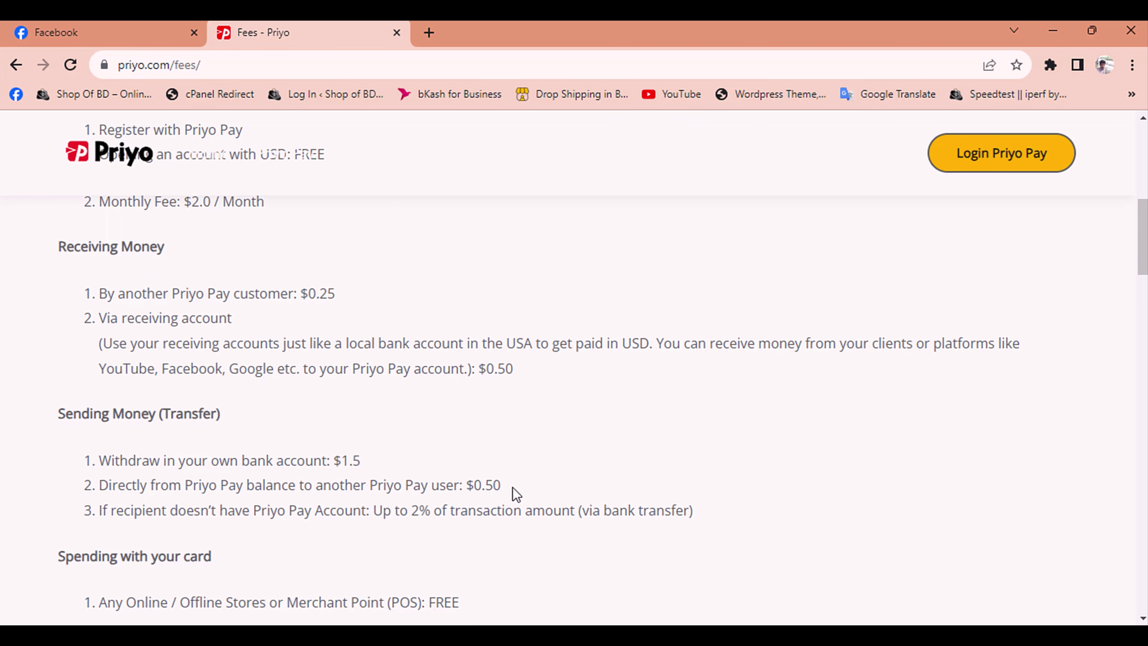
scroll(308, 444, "down", 5)
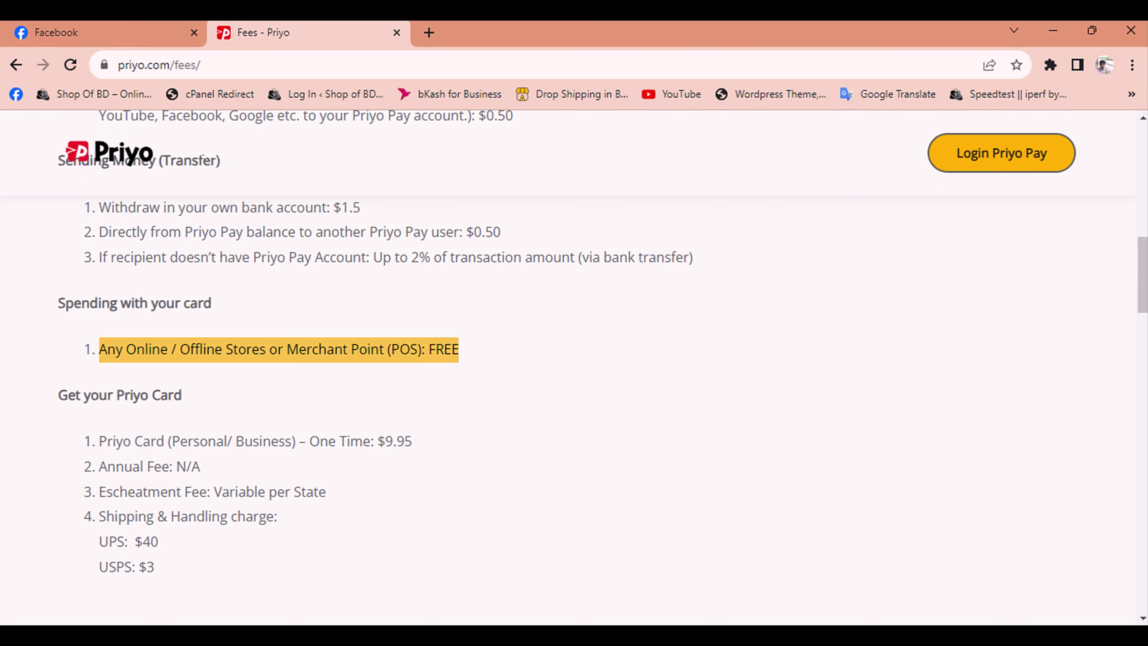
scroll(441, 393, "down", 2)
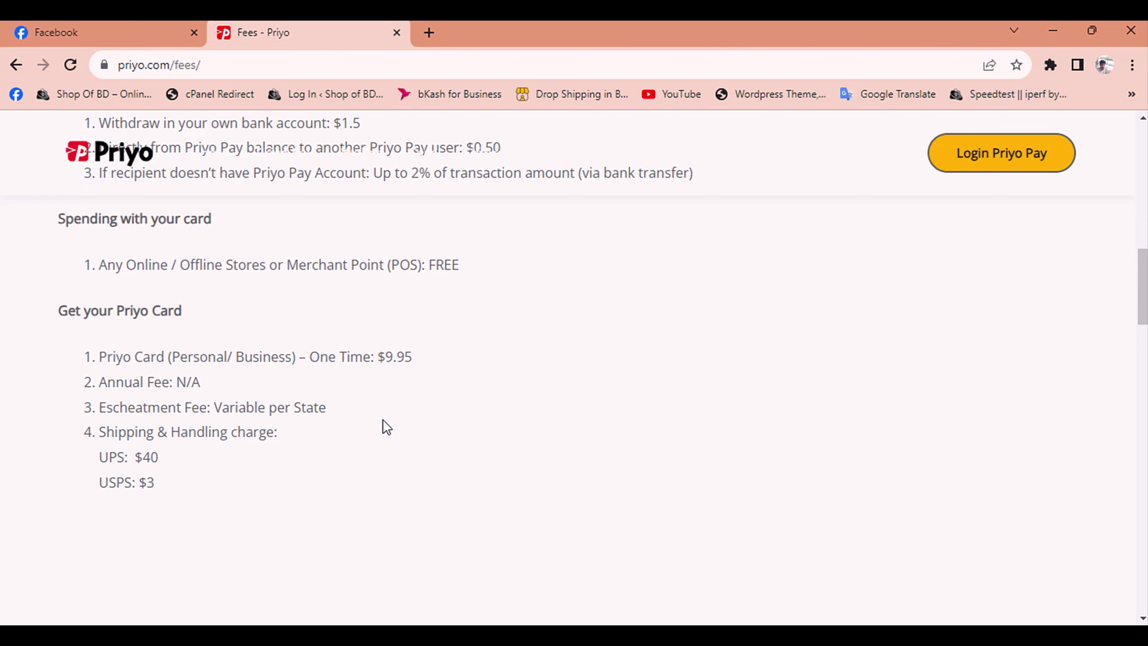
scroll(482, 418, "down", 6)
scroll(483, 401, "down", 2)
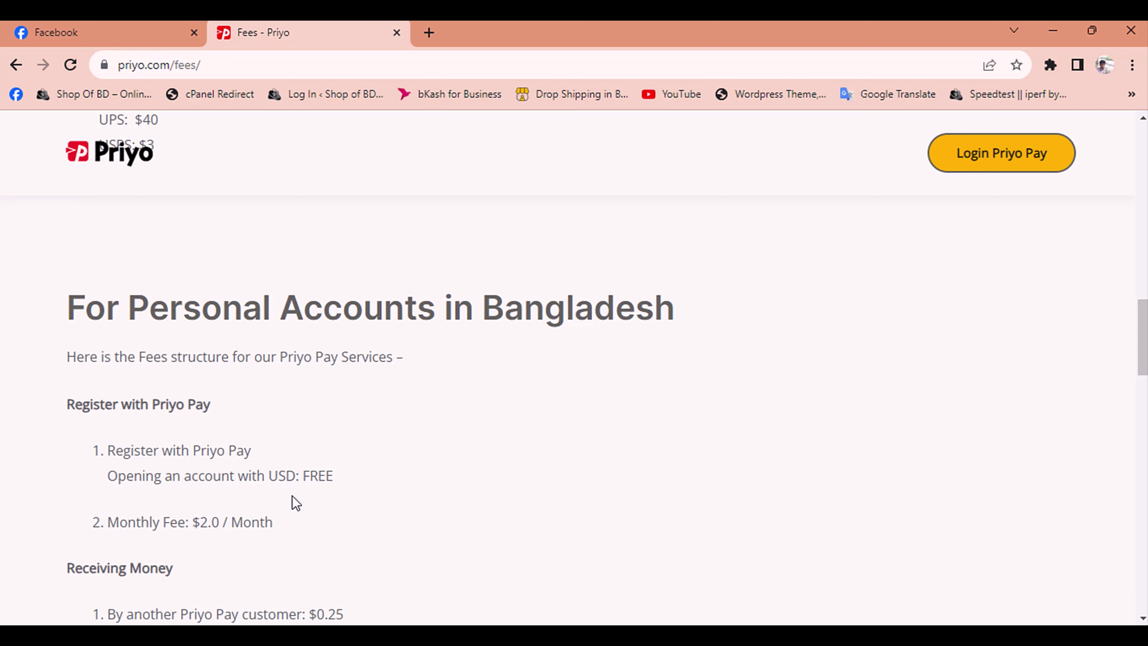
scroll(296, 503, "down", 2)
triple_click(277, 443)
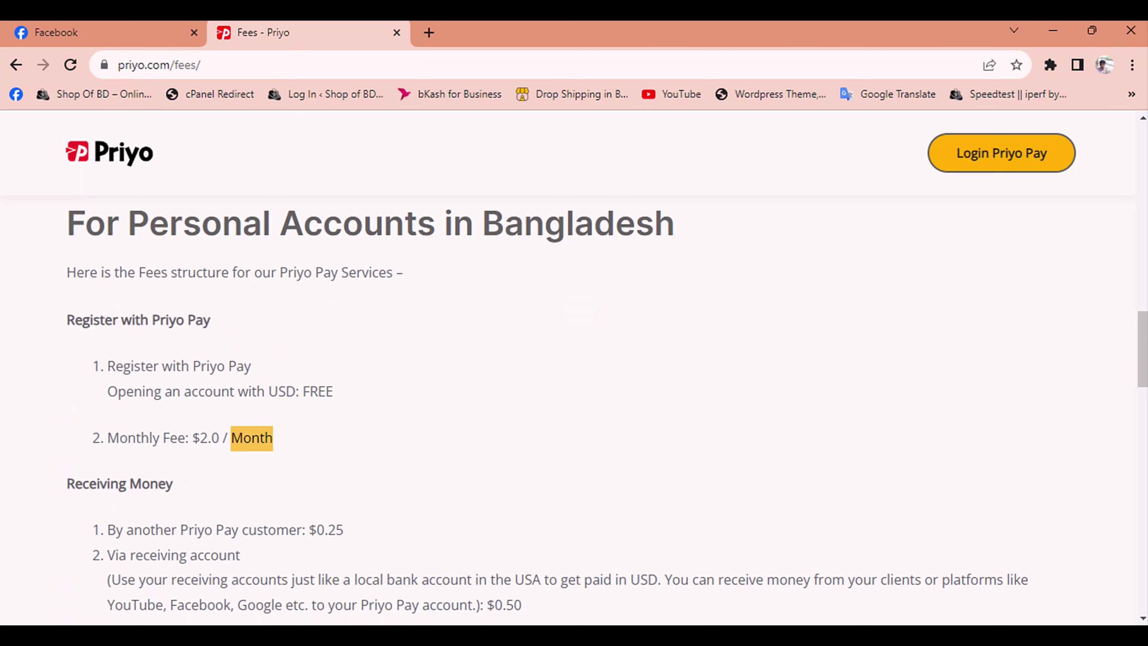
left_click(281, 450)
scroll(281, 450, "down", 4)
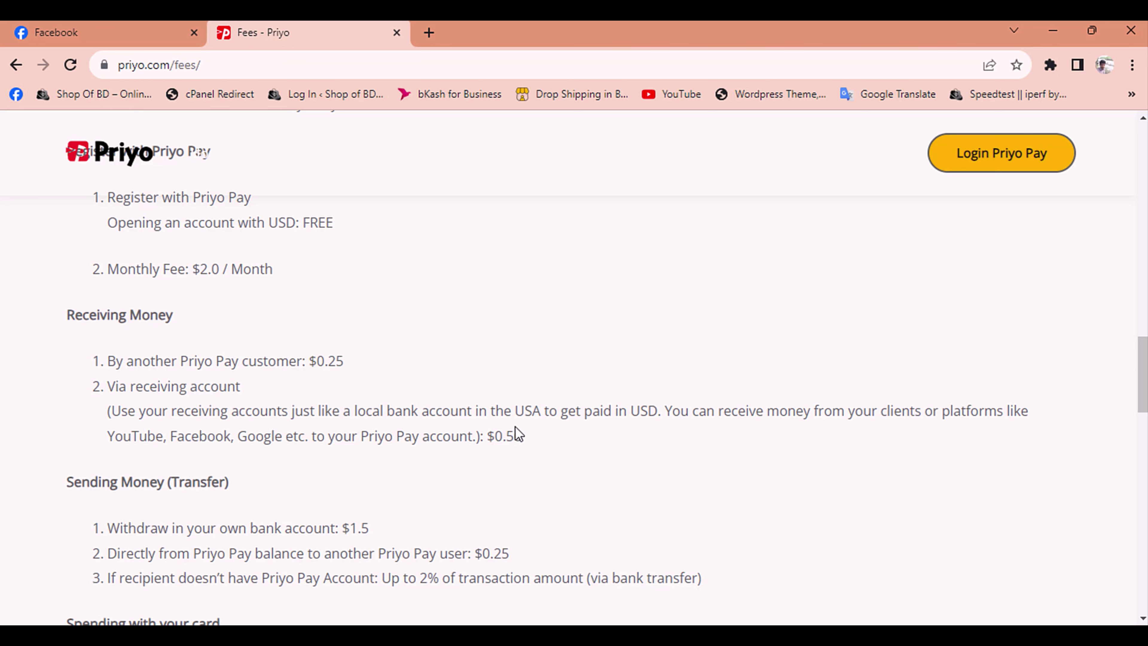
double_click(507, 436)
left_click(526, 453)
scroll(528, 459, "down", 3)
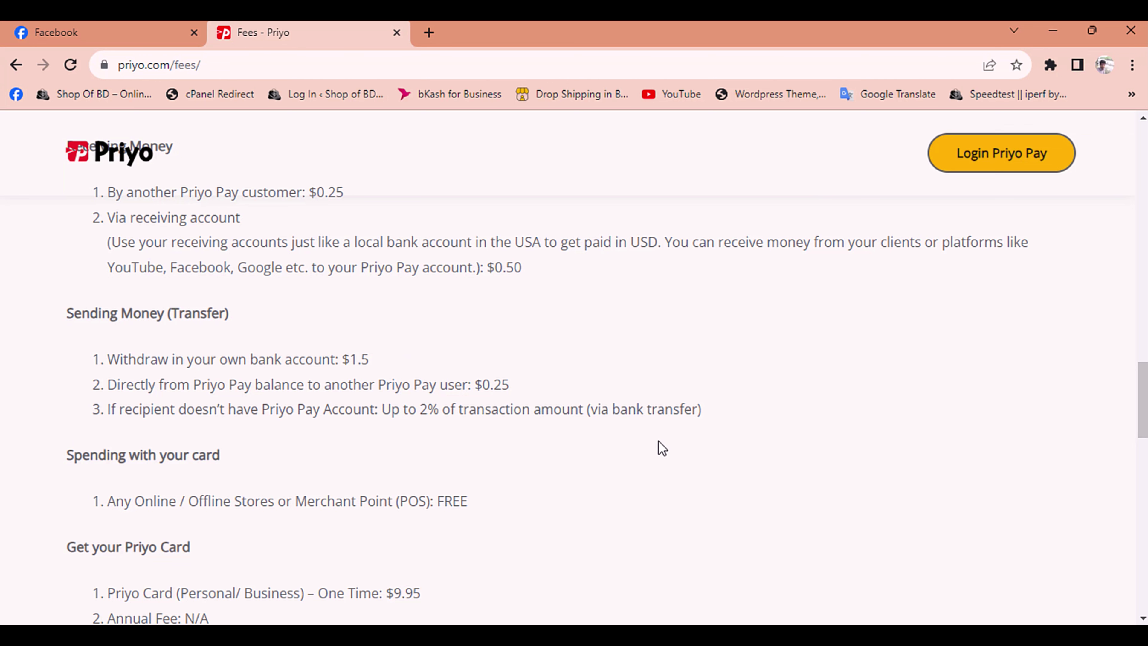
scroll(680, 440, "down", 2)
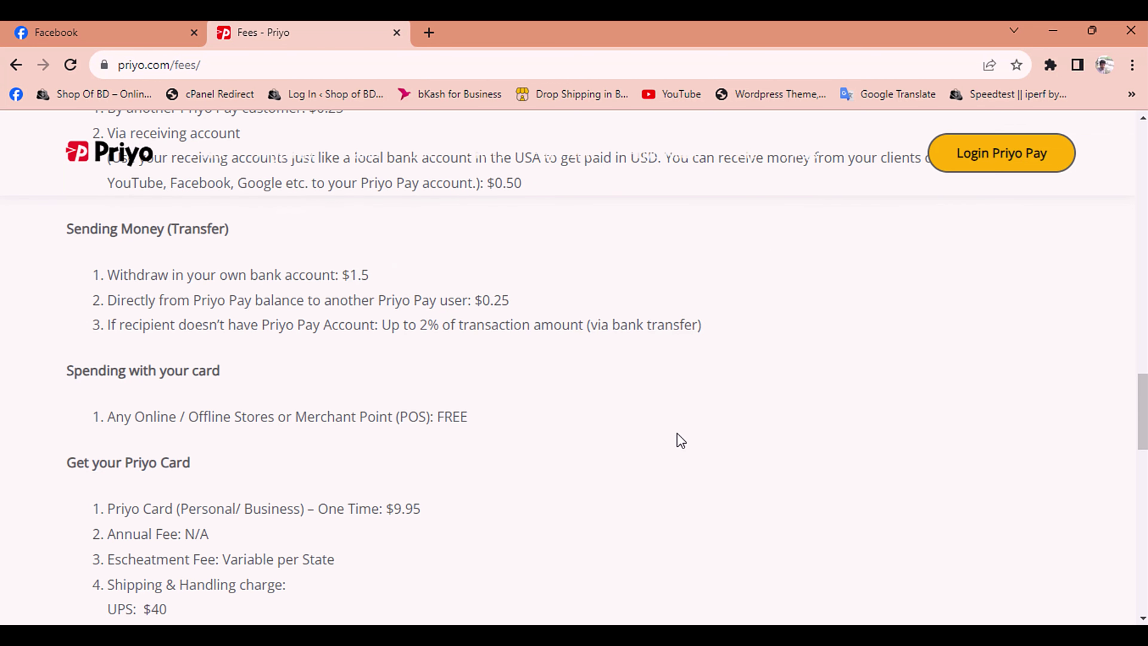
scroll(232, 441, "down", 2)
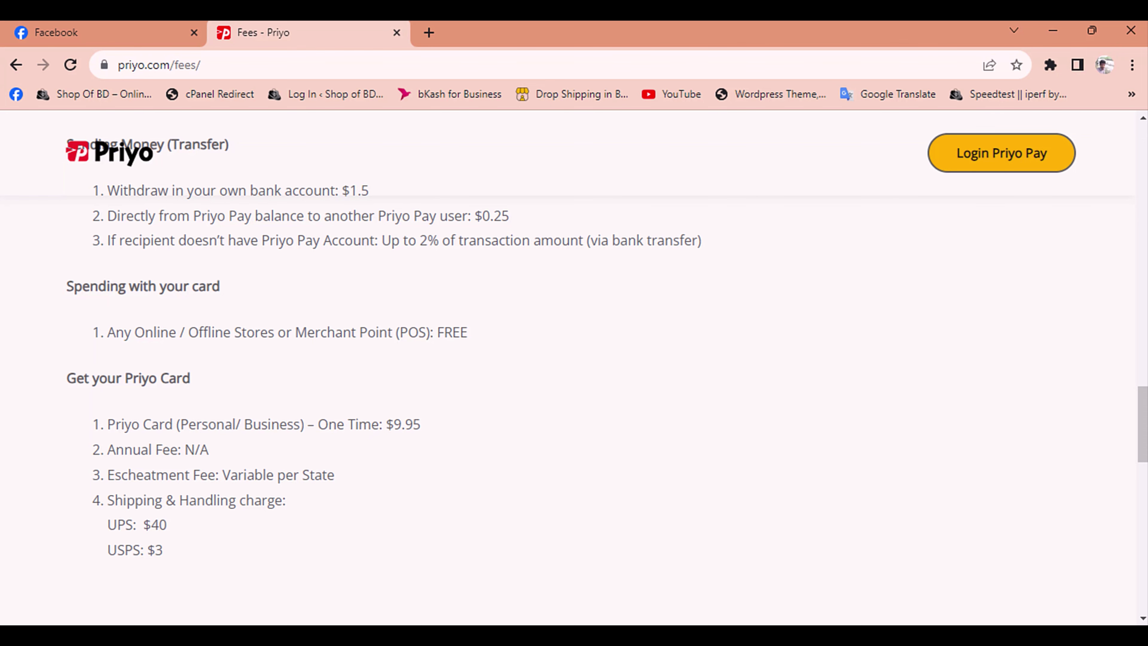
scroll(409, 499, "down", 2)
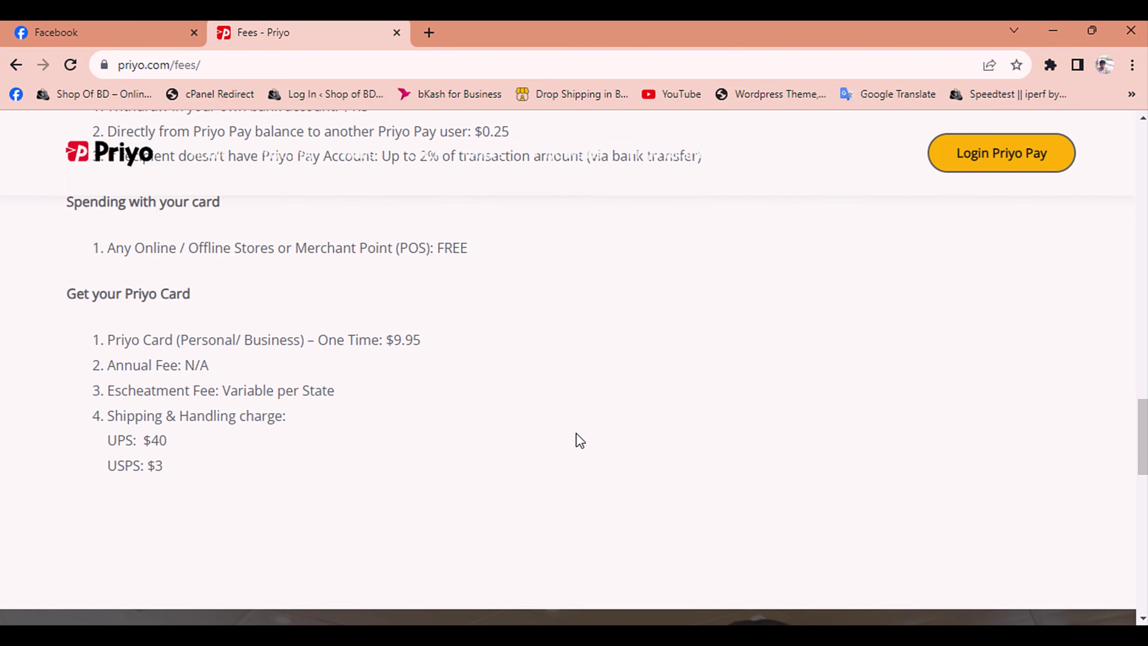
scroll(577, 438, "down", 2)
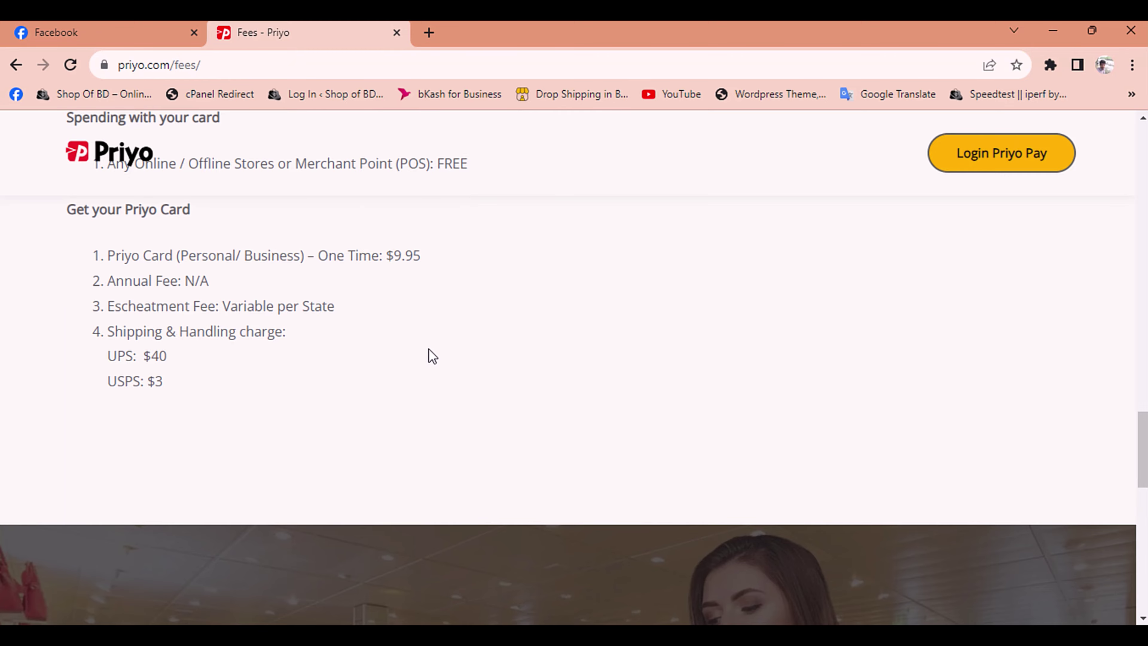
scroll(431, 355, "down", 8)
scroll(431, 356, "down", 8)
scroll(605, 321, "up", 20)
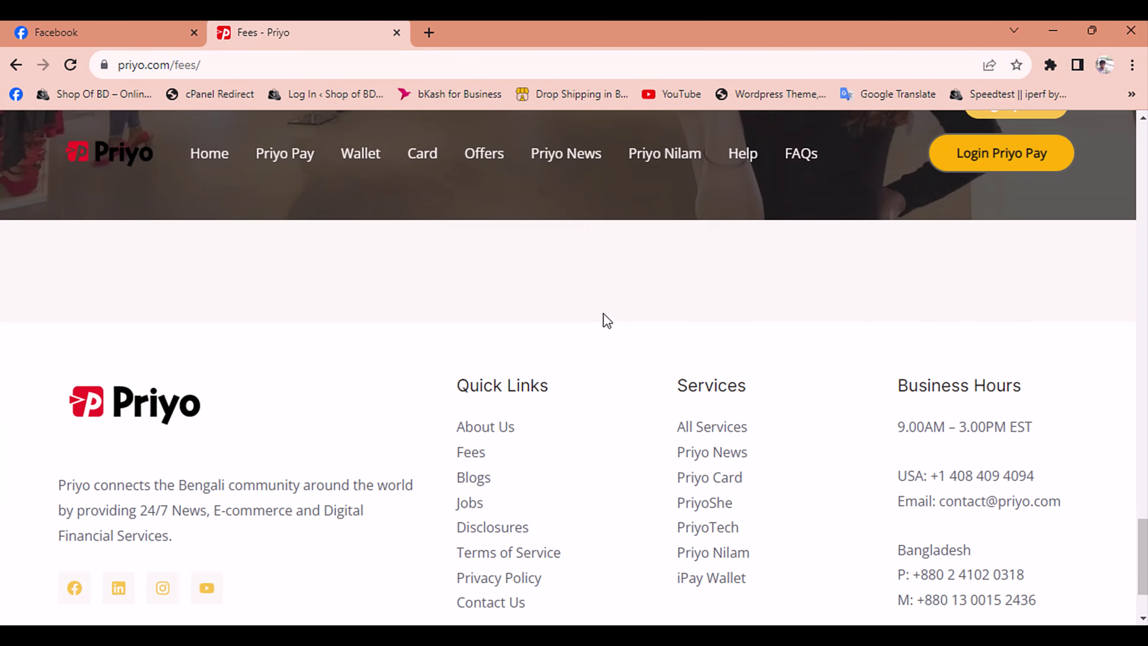
scroll(605, 321, "up", 12)
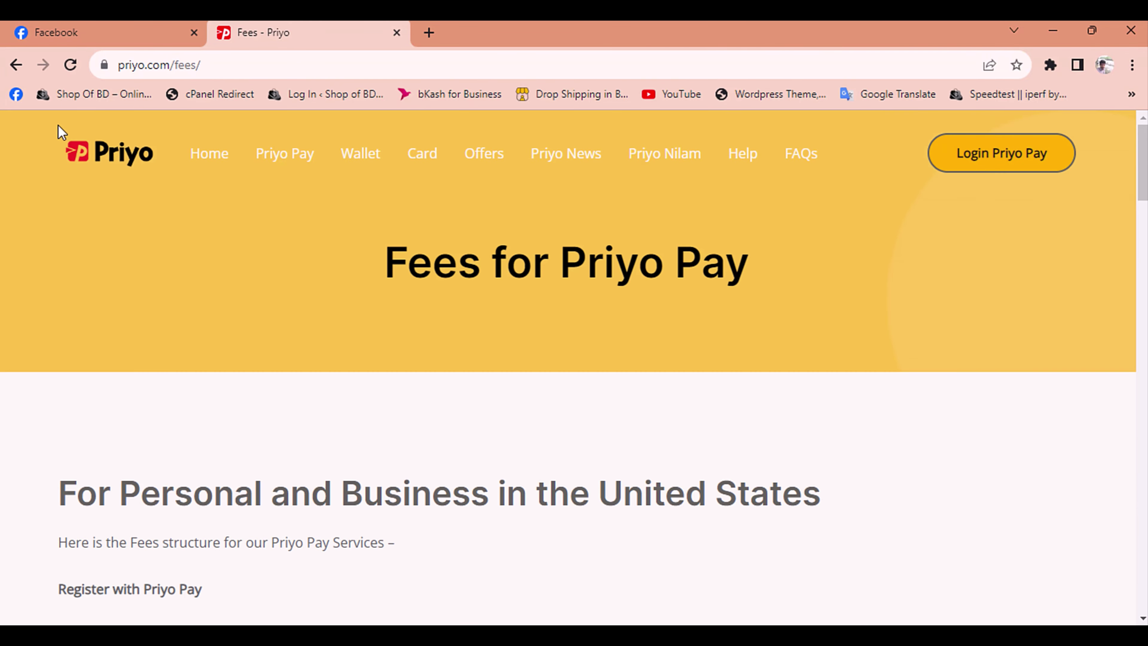
Go from the Priyo home page to the Priyo Pay login site and start Sign Up.
left_click(72, 156)
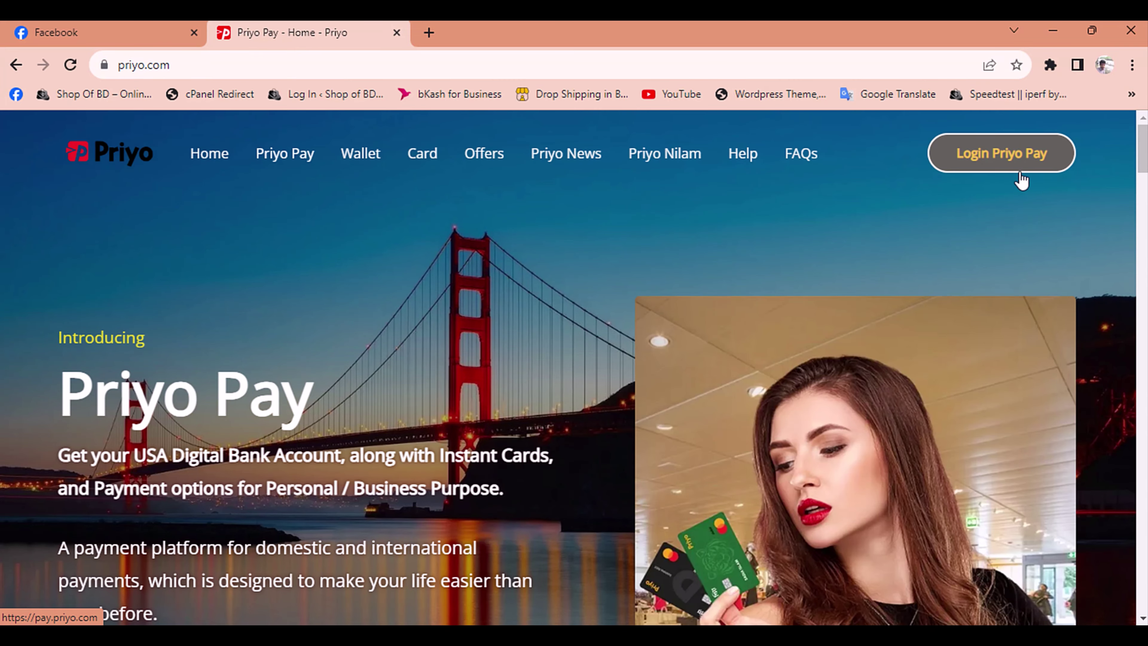
left_click(1021, 170)
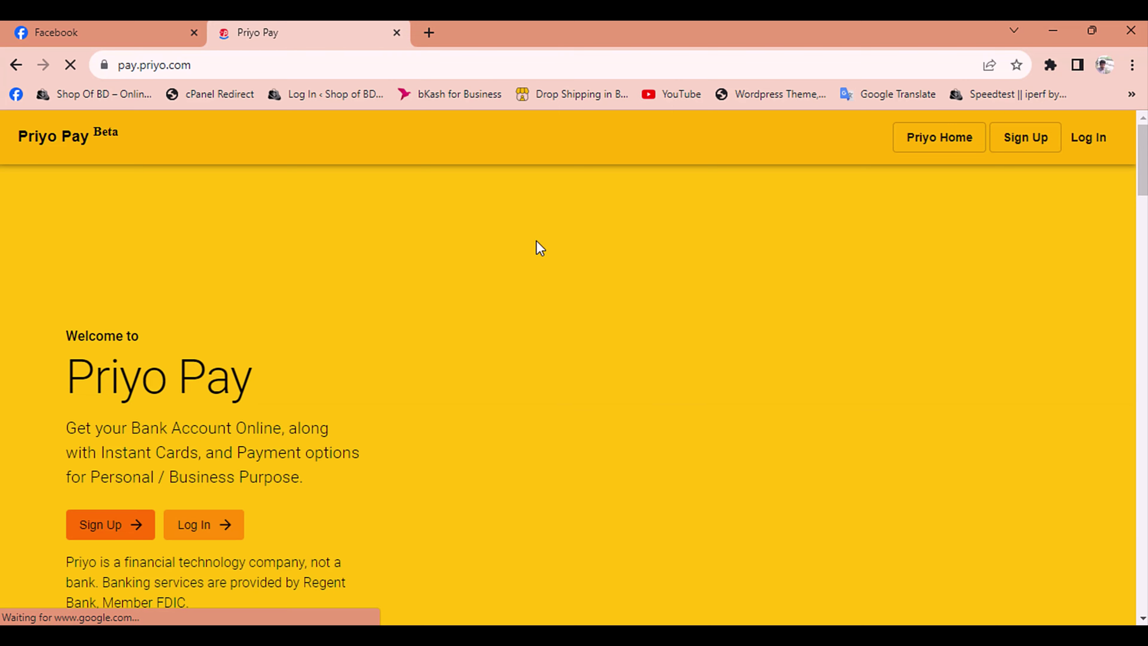
scroll(352, 357, "down", 6)
scroll(275, 354, "up", 6)
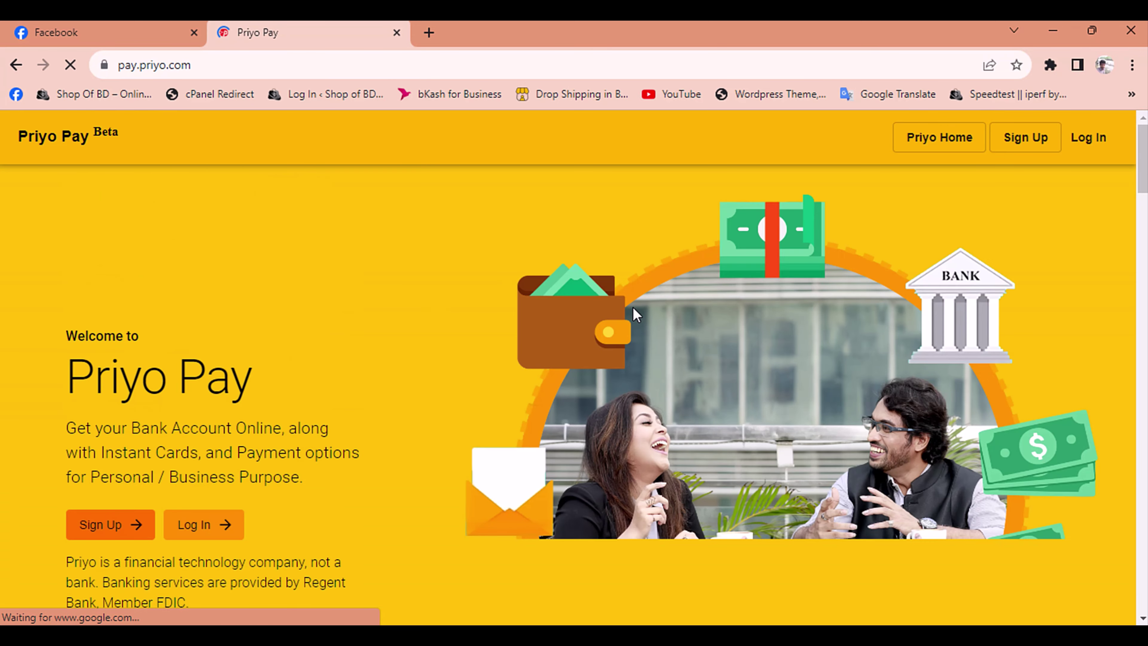
scroll(541, 300, "down", 2)
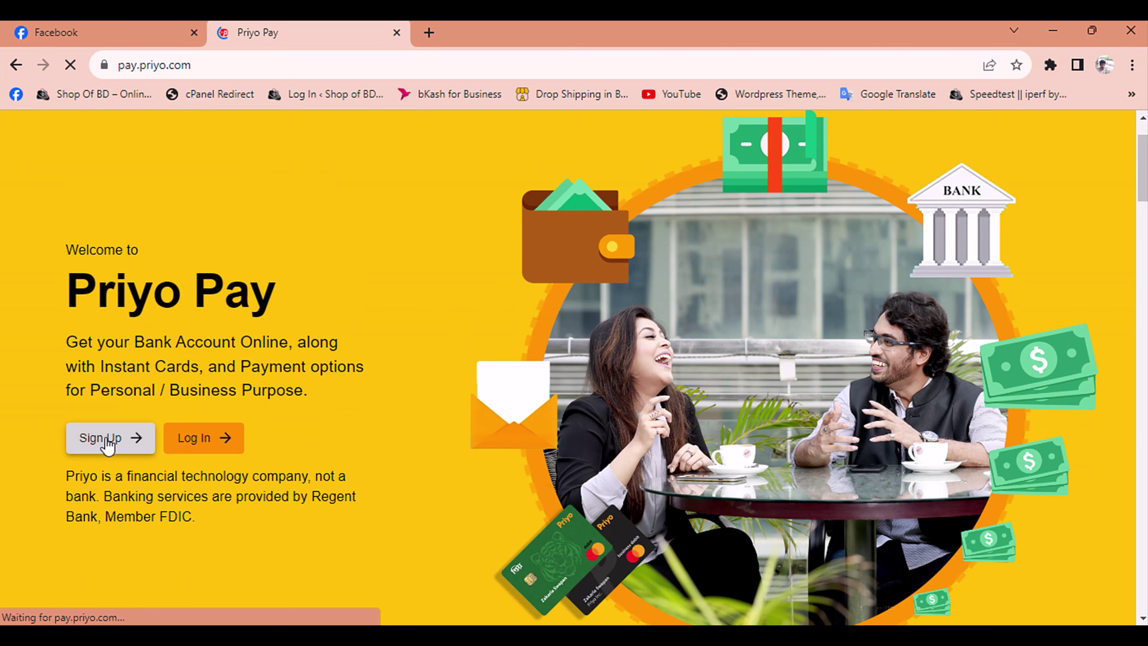
left_click(107, 437)
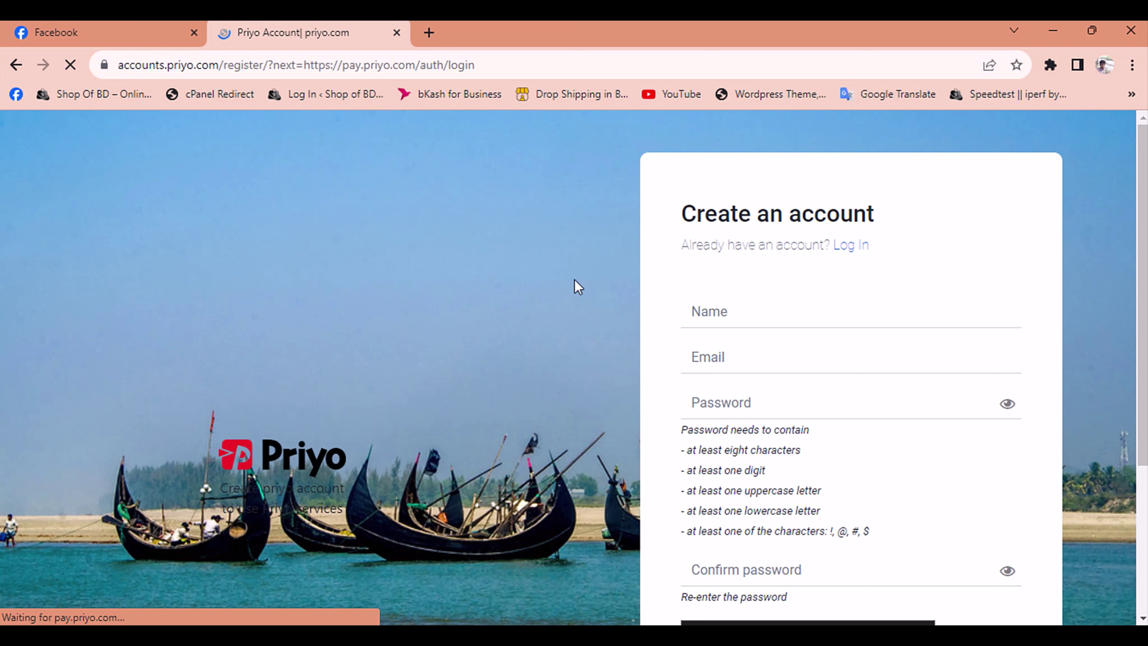
Autofill name and email from a saved profile and both password fields with a saved password.
scroll(707, 389, "down", 3)
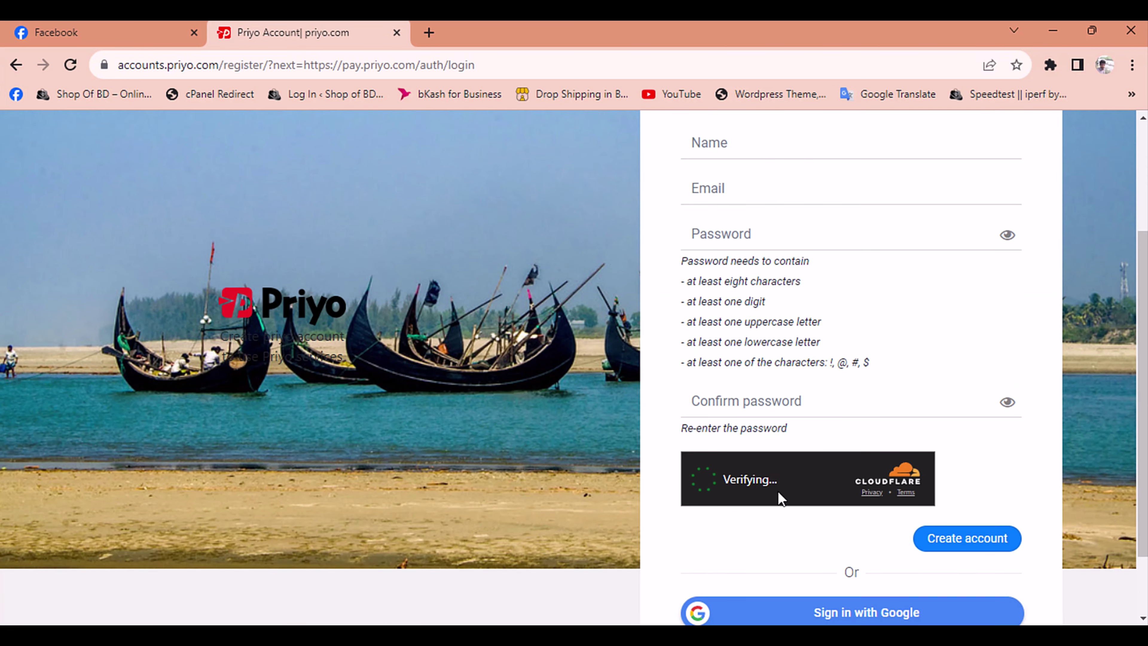
scroll(708, 388, "up", 2)
left_click(782, 227)
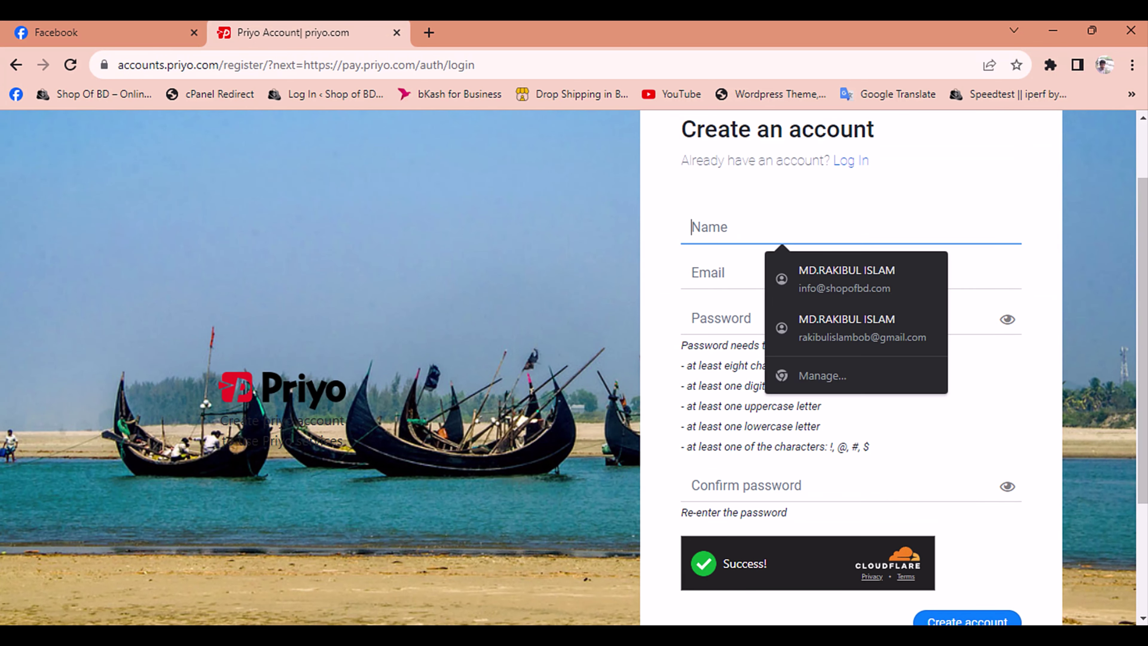
key("Down")
key("Down")
key("Return")
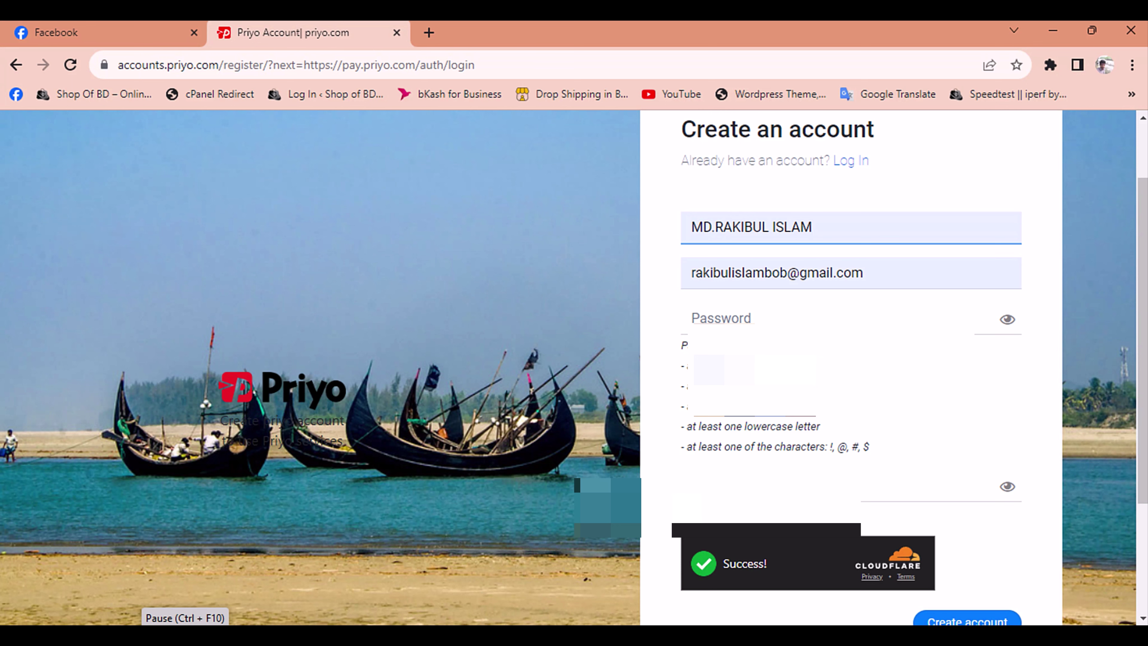
left_click(669, 270)
scroll(575, 362, "down", 2)
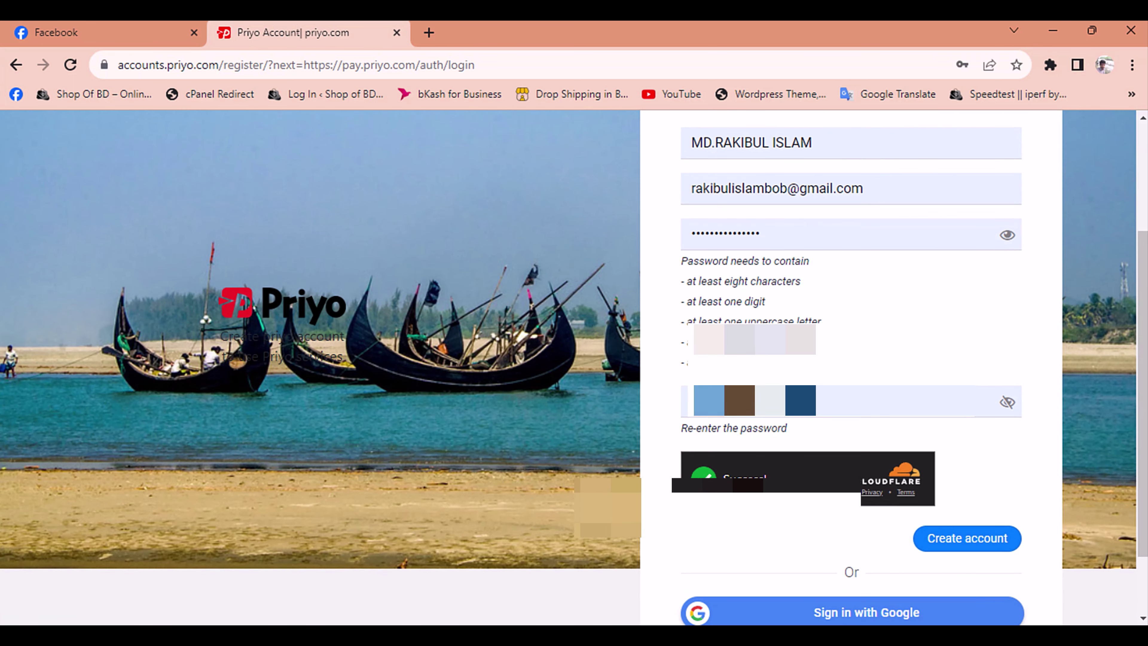
Submit the sign-up form and copy the code from the Priyo verification email in Gmail.
left_click(971, 543)
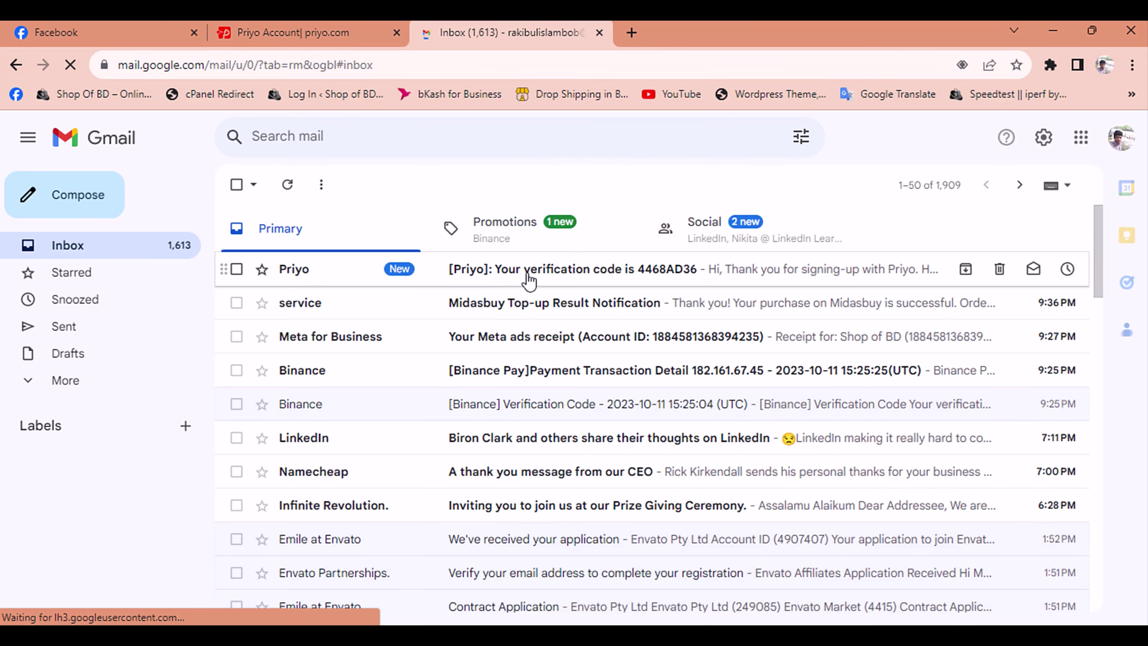
left_click(527, 272)
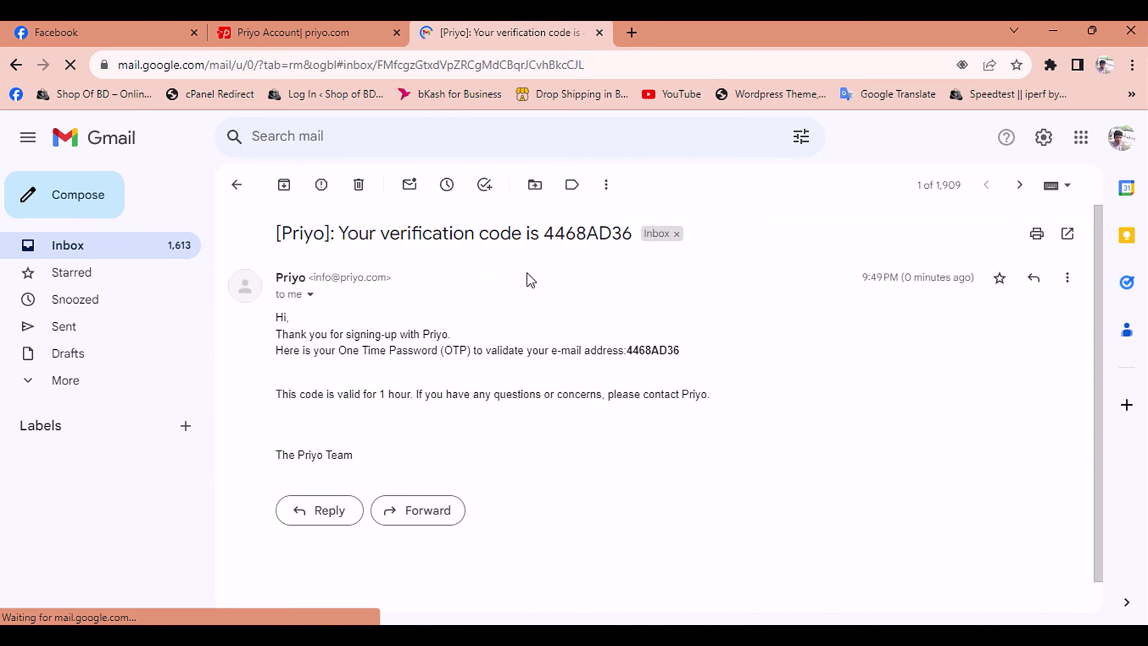
double_click(653, 350)
key("ctrl+c")
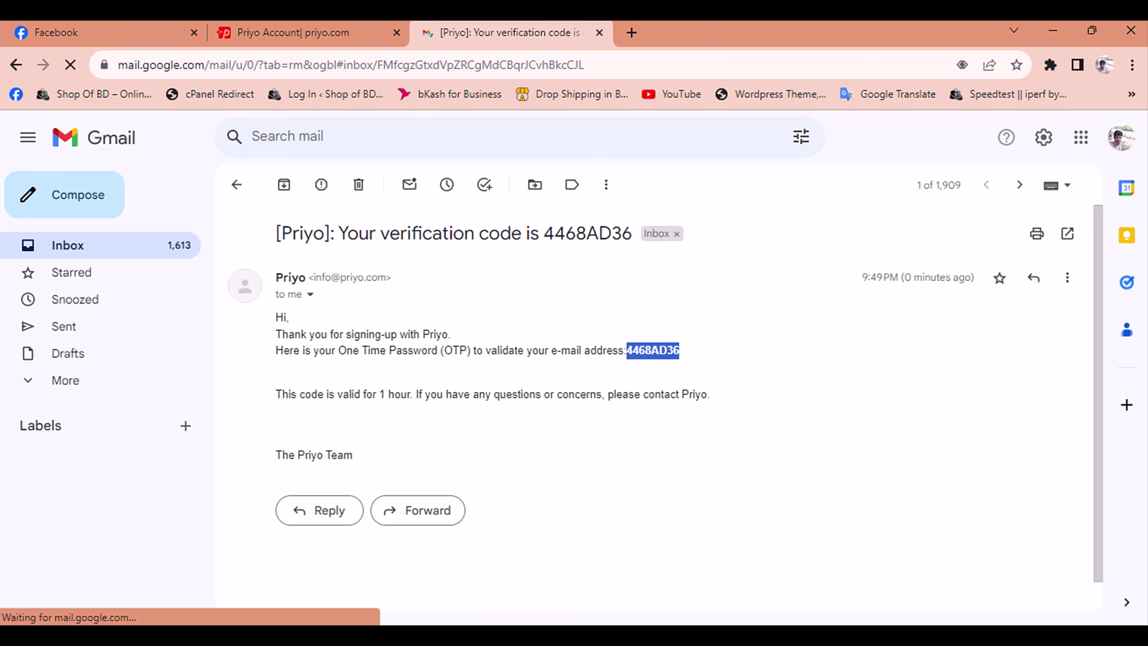
Paste the verification code into the OTP field and create the account.
left_click(316, 32)
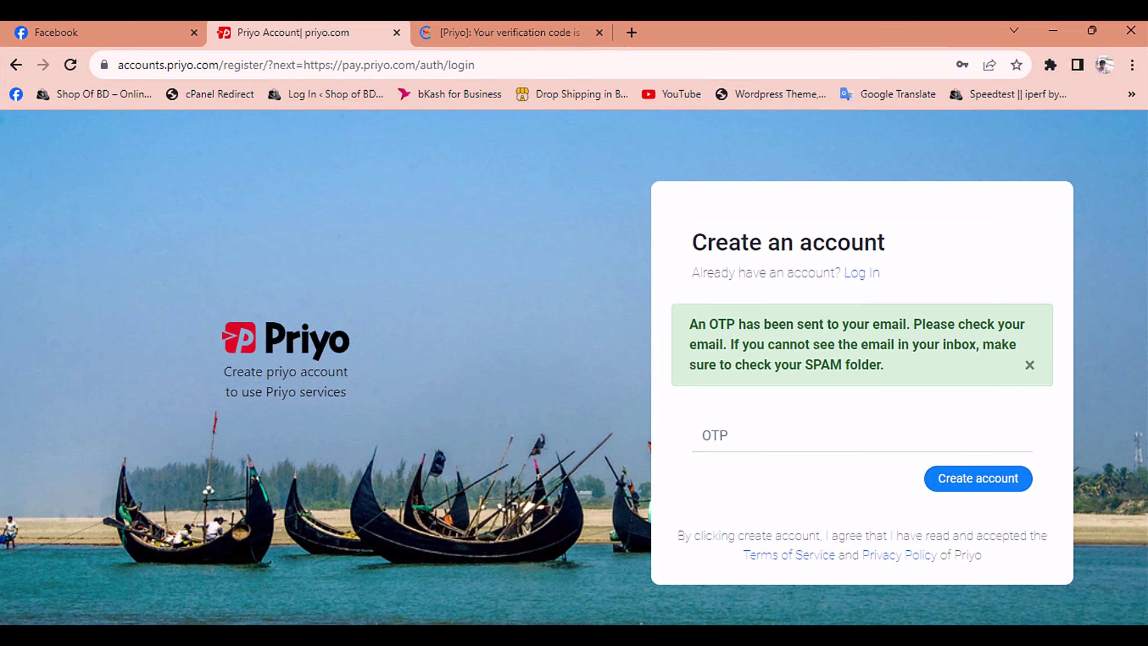
left_click(746, 435)
key("ctrl+v")
left_click(926, 479)
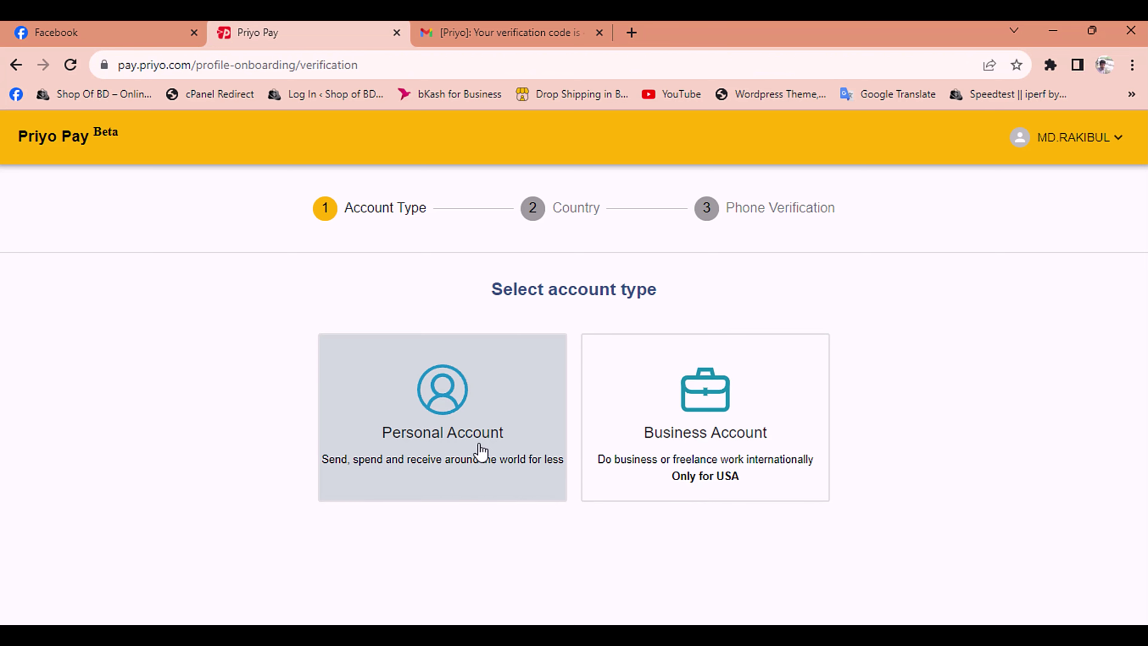
Choose a Personal Account with Bangladesh as the country and continue.
left_click(418, 428)
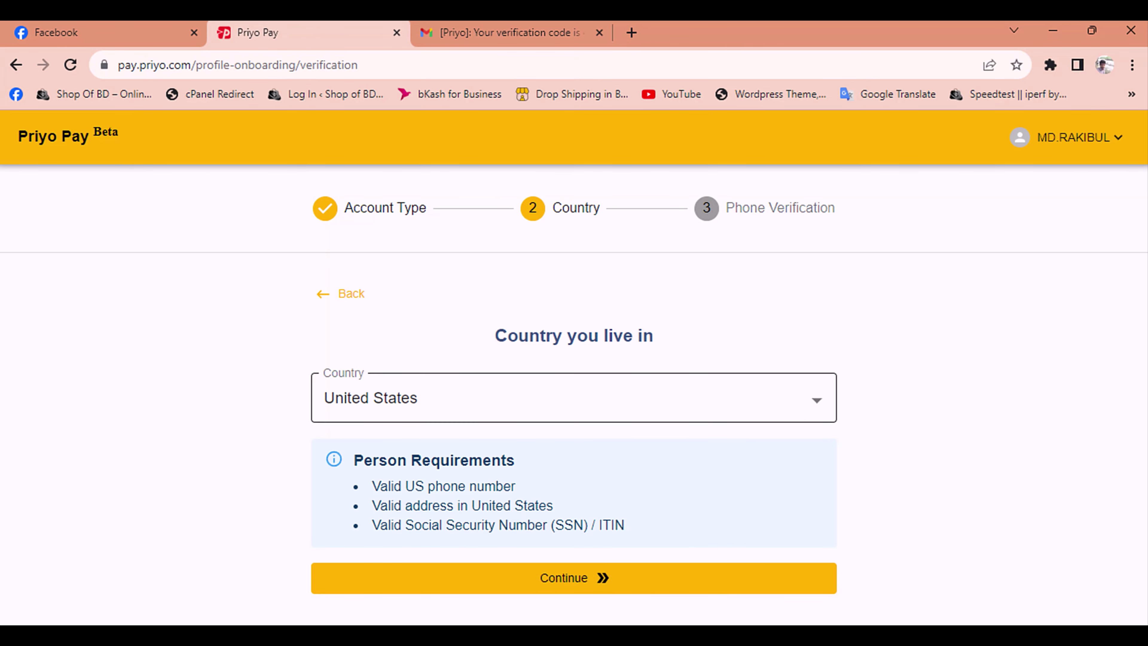
left_click(441, 400)
left_click(440, 441)
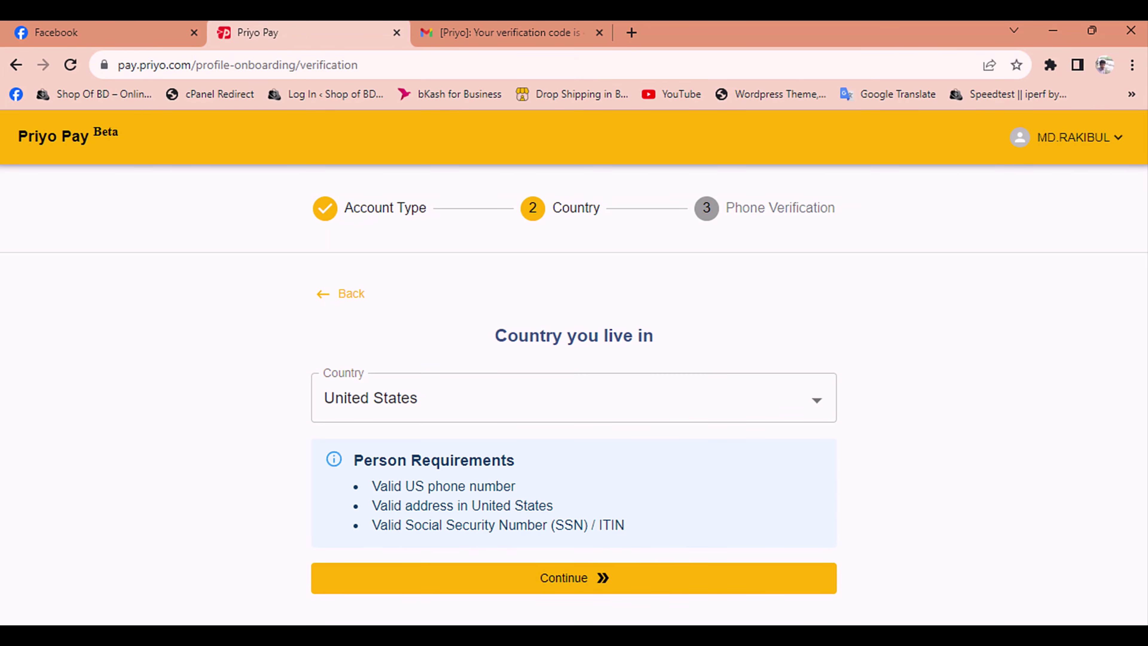
left_click(407, 398)
left_click(389, 484)
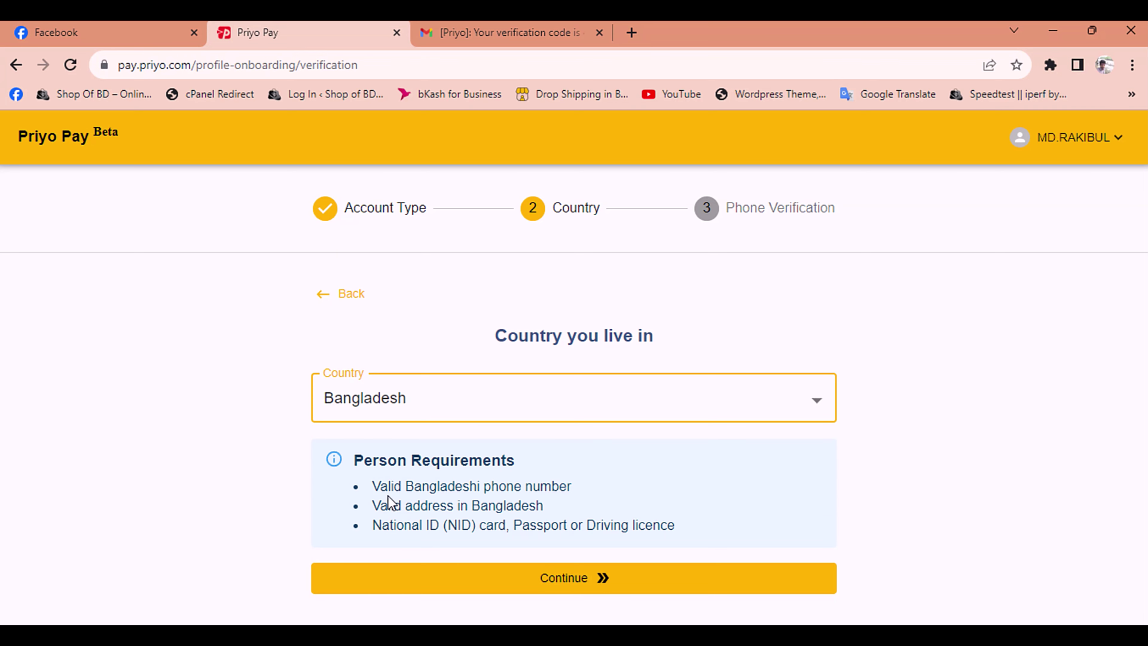
double_click(381, 486)
double_click(548, 487)
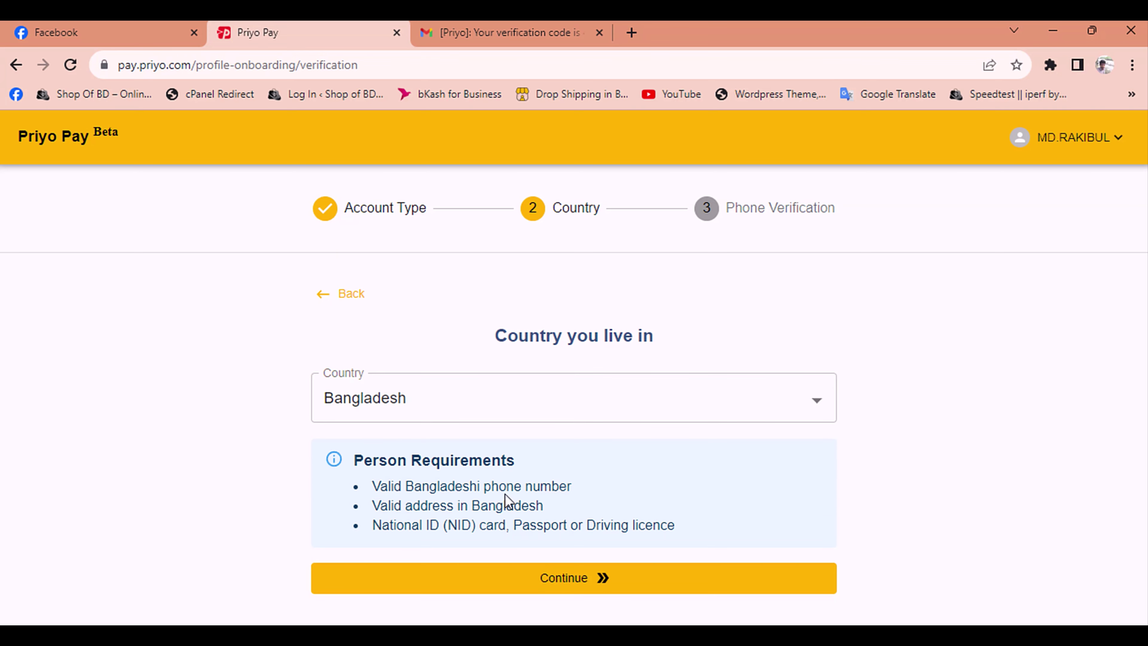
double_click(500, 505)
left_click(502, 505)
left_click(531, 587)
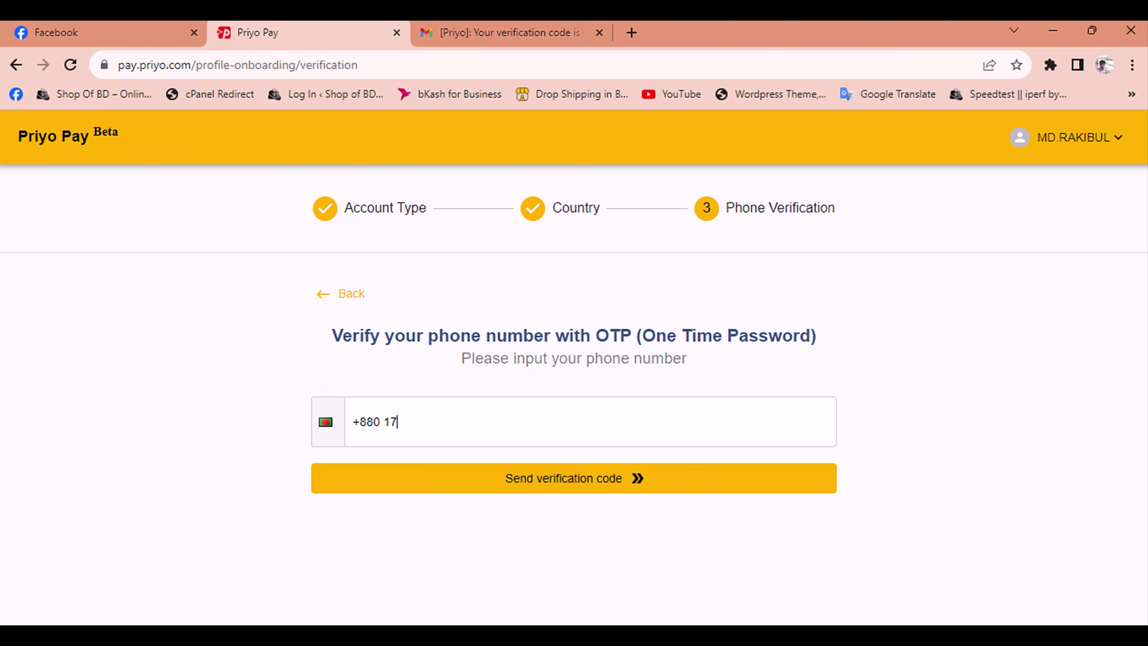
Enter the phone number, request its verification code and submit it.
type("9 939 338 2")
left_click(556, 482)
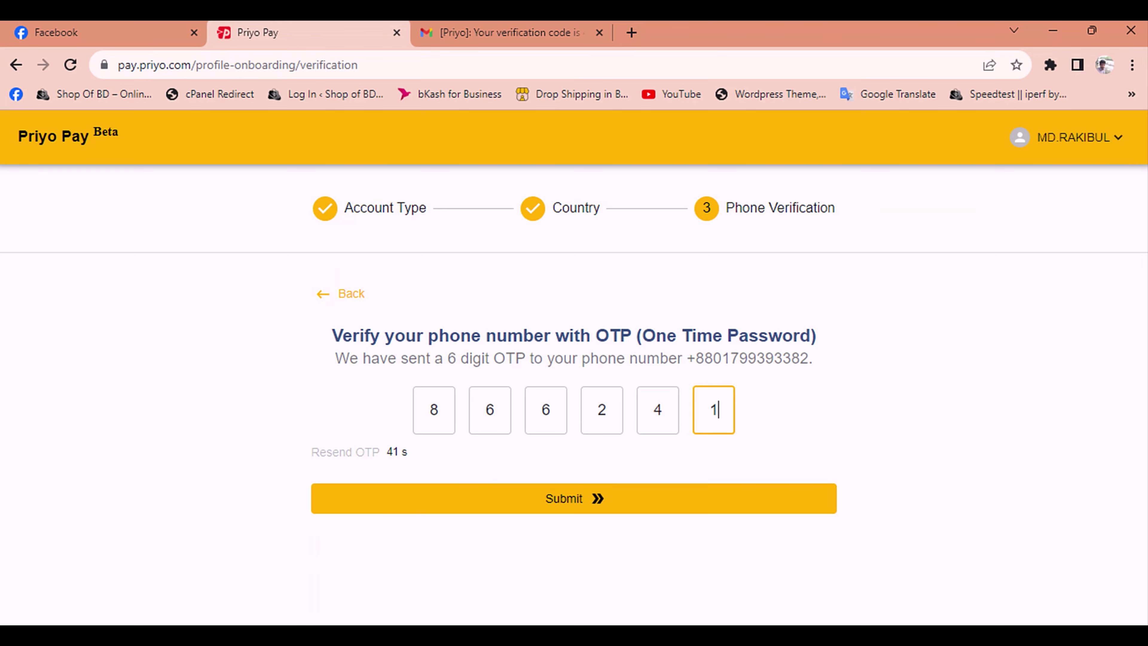
left_click(566, 506)
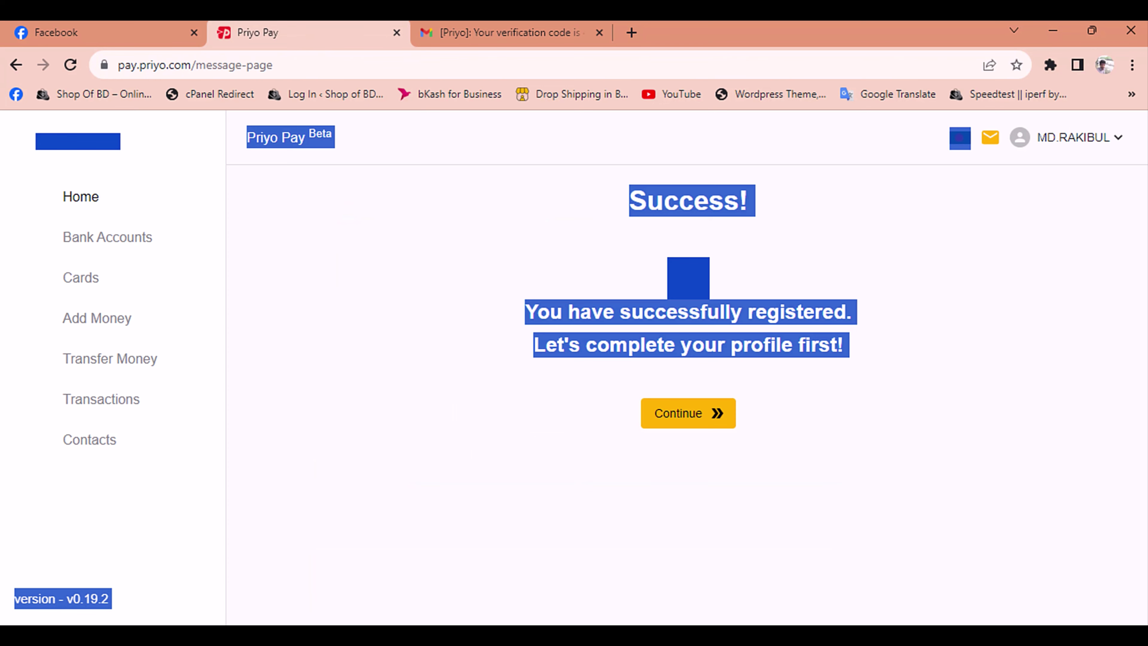
left_click(482, 316)
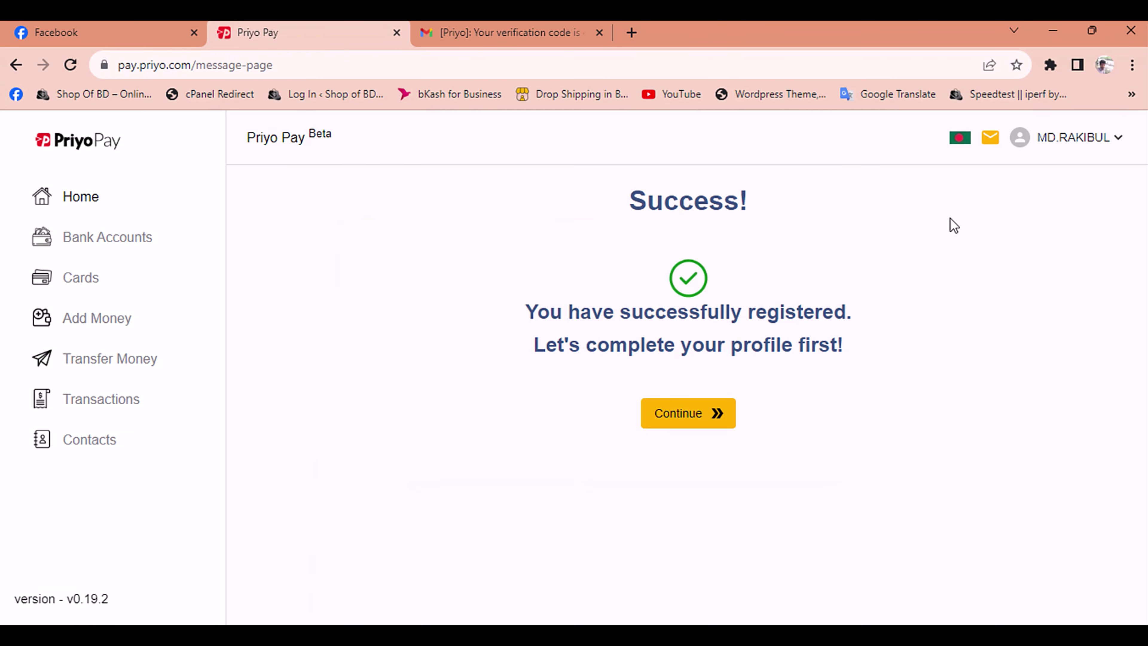
Continue to profile completion and correct the first name.
left_click(687, 415)
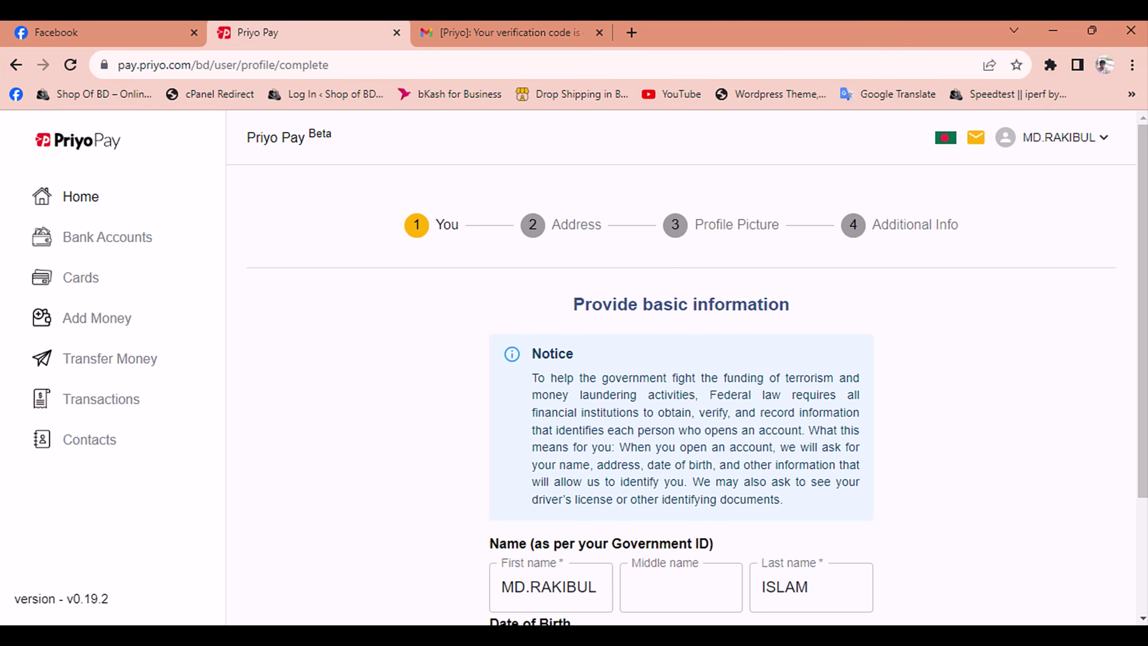
scroll(565, 336, "down", 3)
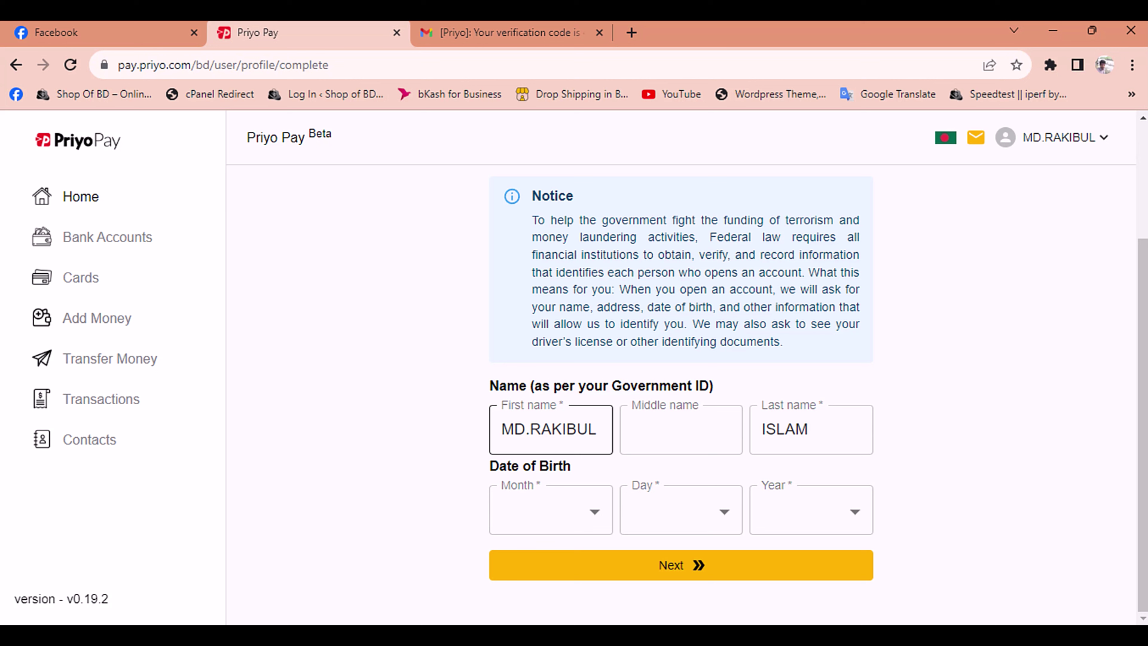
left_click(530, 429)
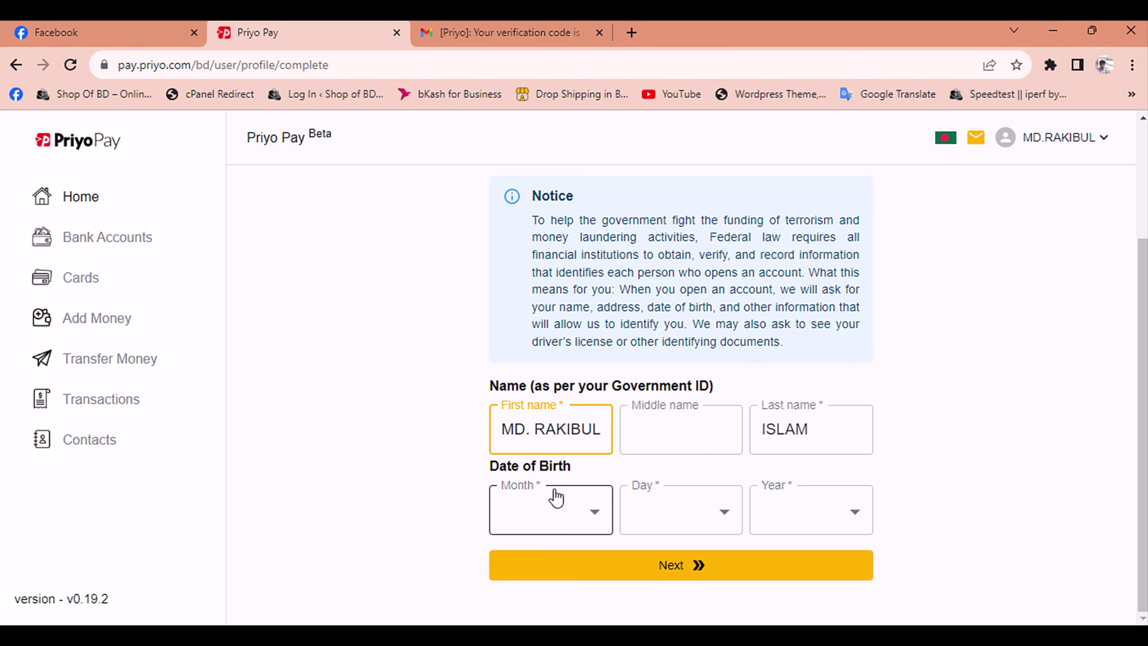
Set the date of birth to July 12, 2000 and submit the basic information.
left_click(555, 497)
scroll(538, 525, "down", 3)
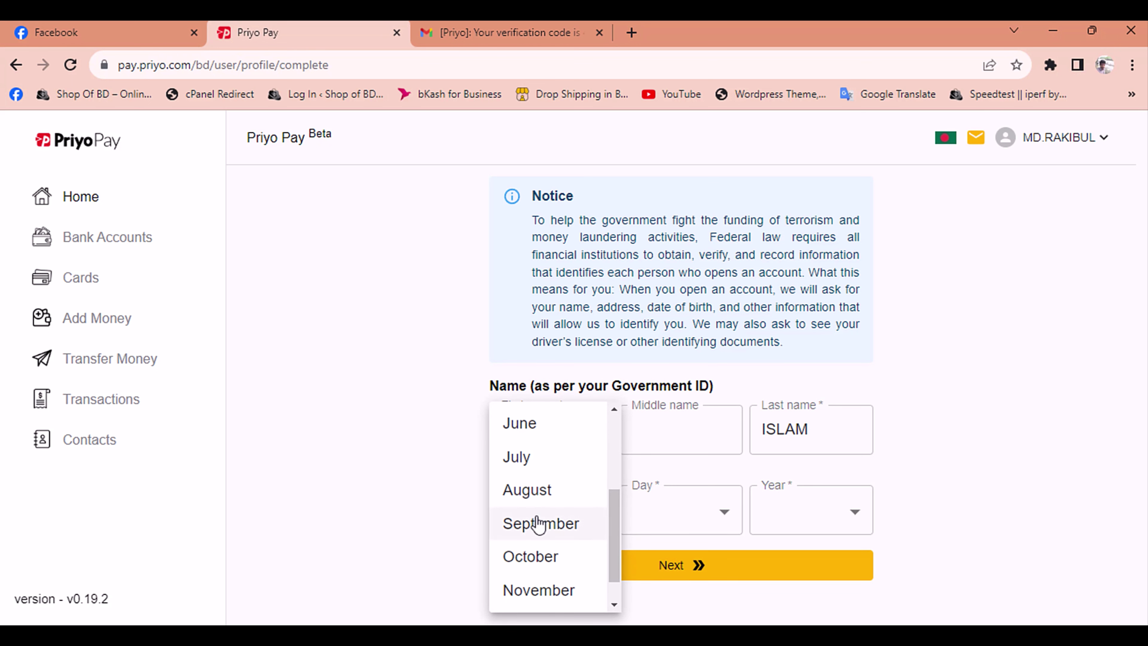
left_click(534, 462)
left_click(642, 513)
scroll(663, 511, "down", 5)
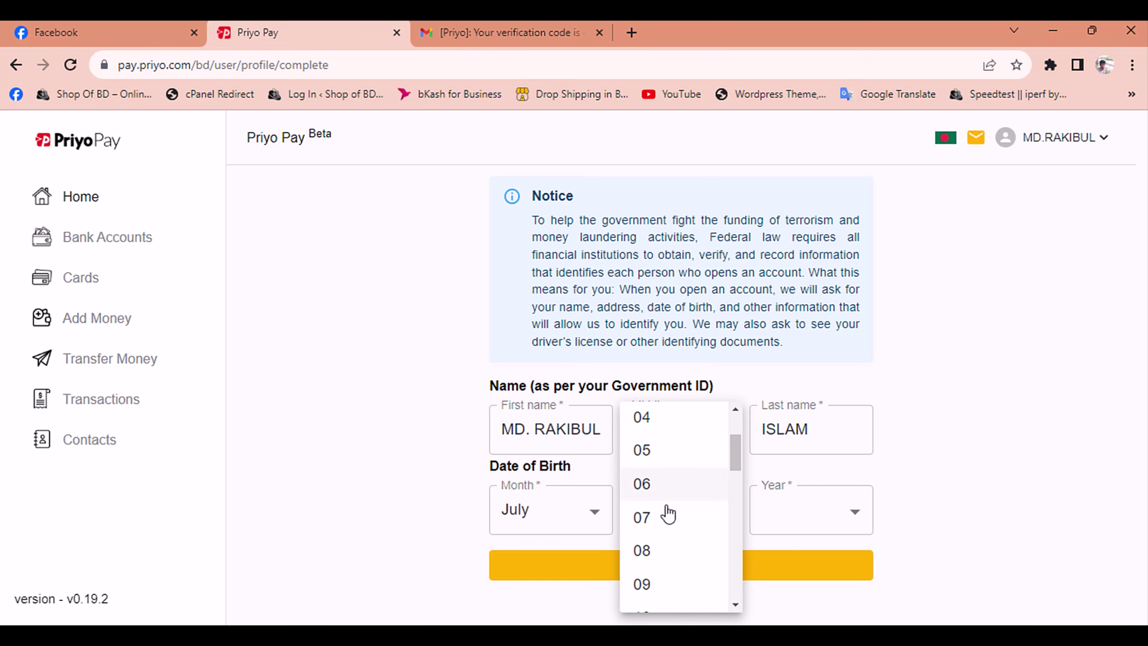
left_click(831, 525)
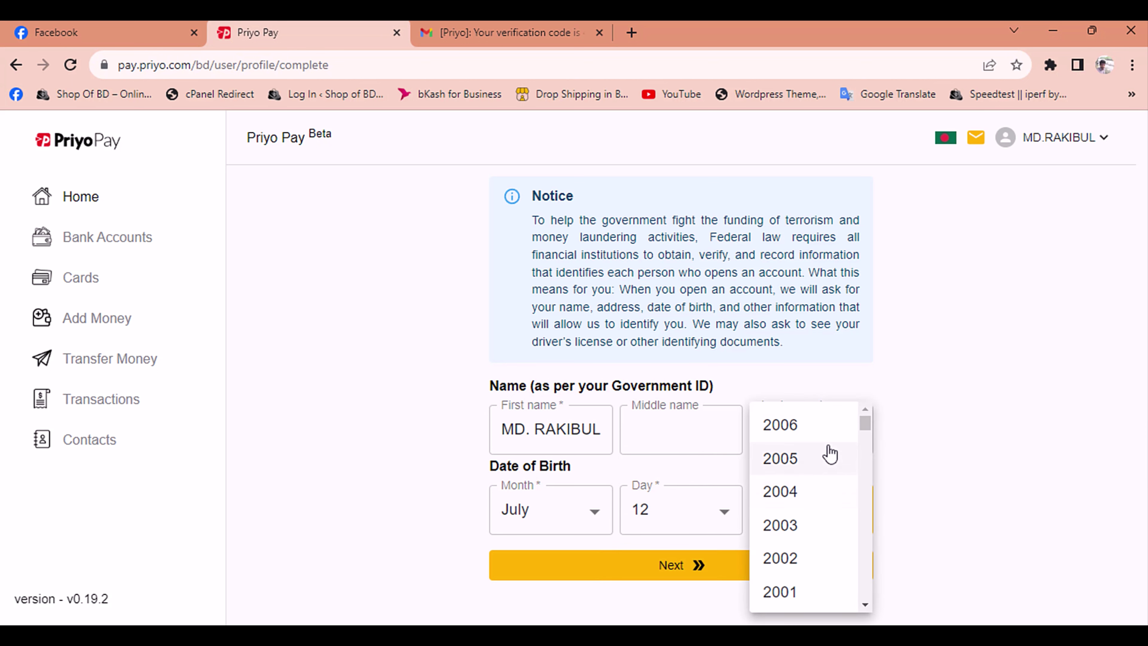
scroll(800, 542, "down", 2)
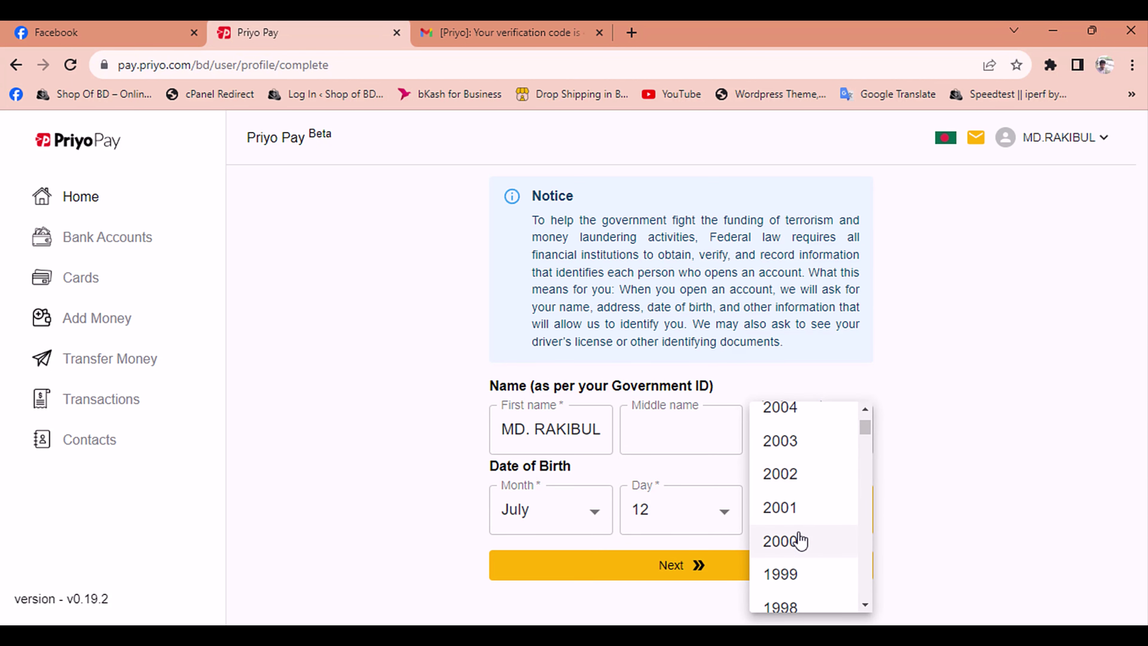
left_click(798, 538)
left_click(669, 565)
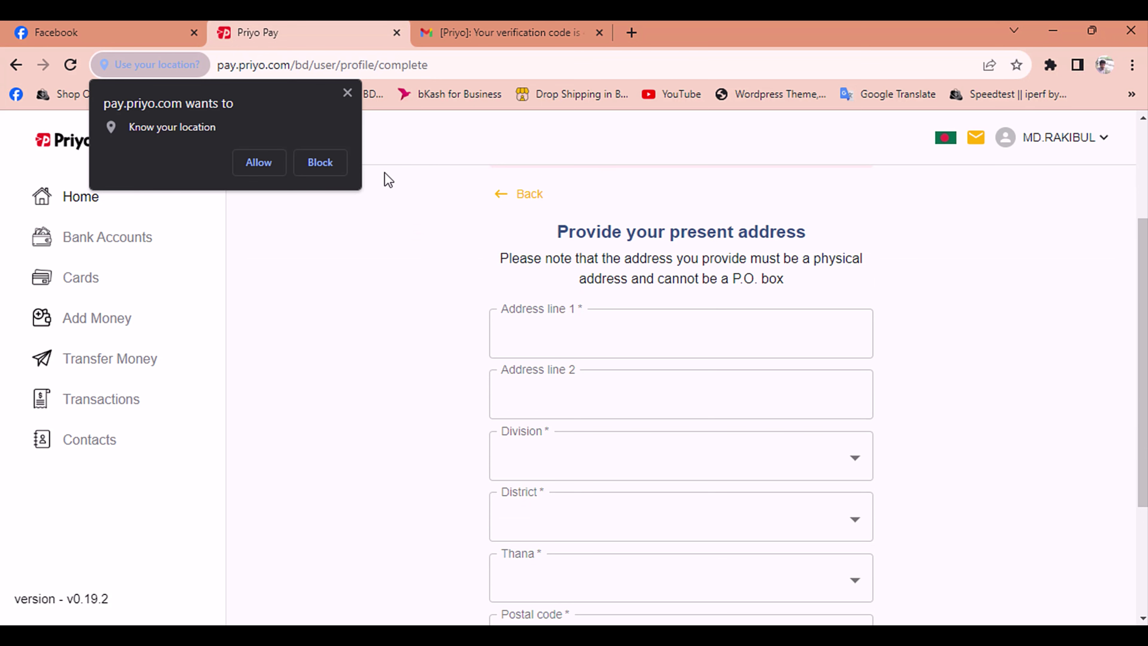
Allow location access, autofill the saved address and postal code, and complete the street line.
left_click(257, 161)
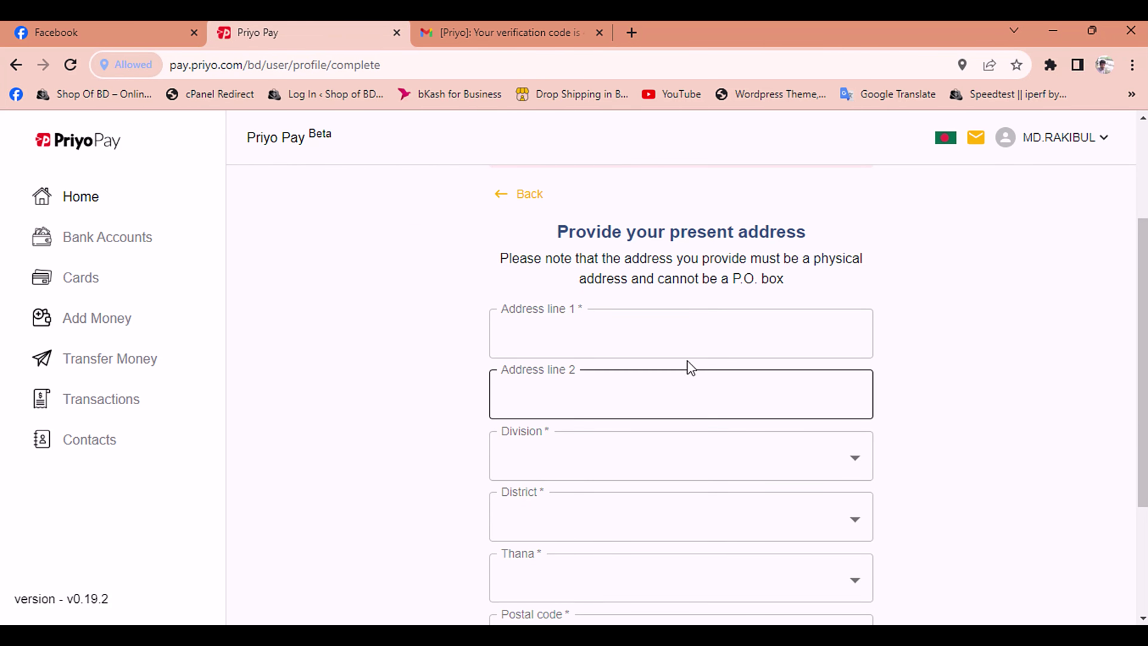
left_click(683, 349)
left_click(671, 400)
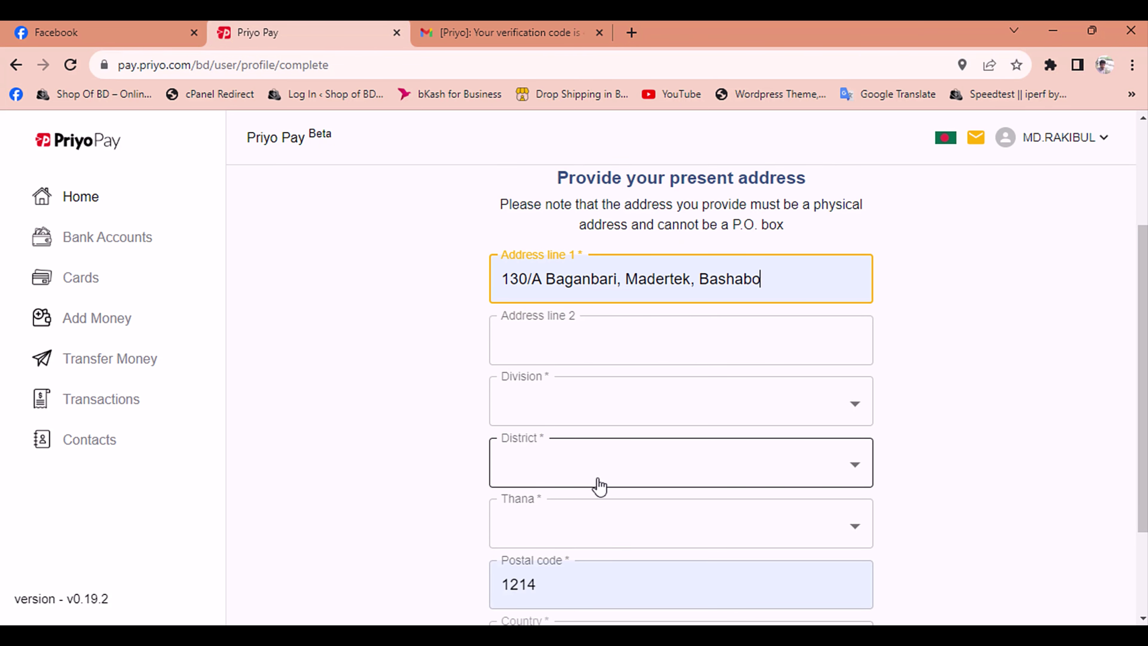
scroll(597, 485, "down", 3)
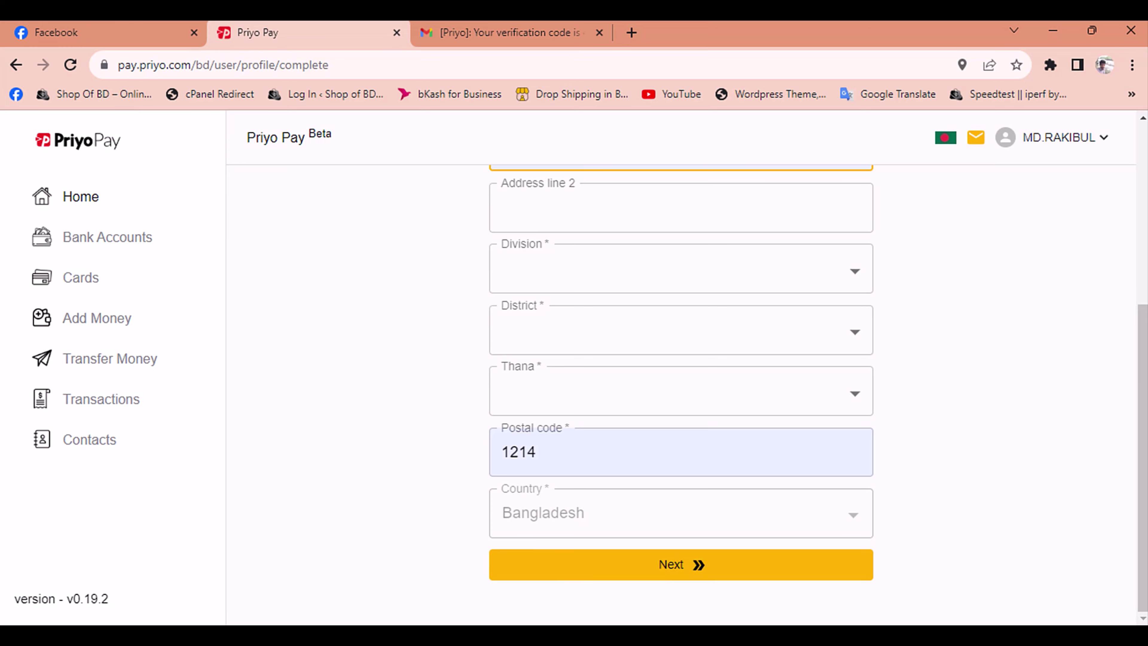
Choose Dhaka division, Dhaka district and Shahbagh thana, then submit the address.
left_click(495, 359)
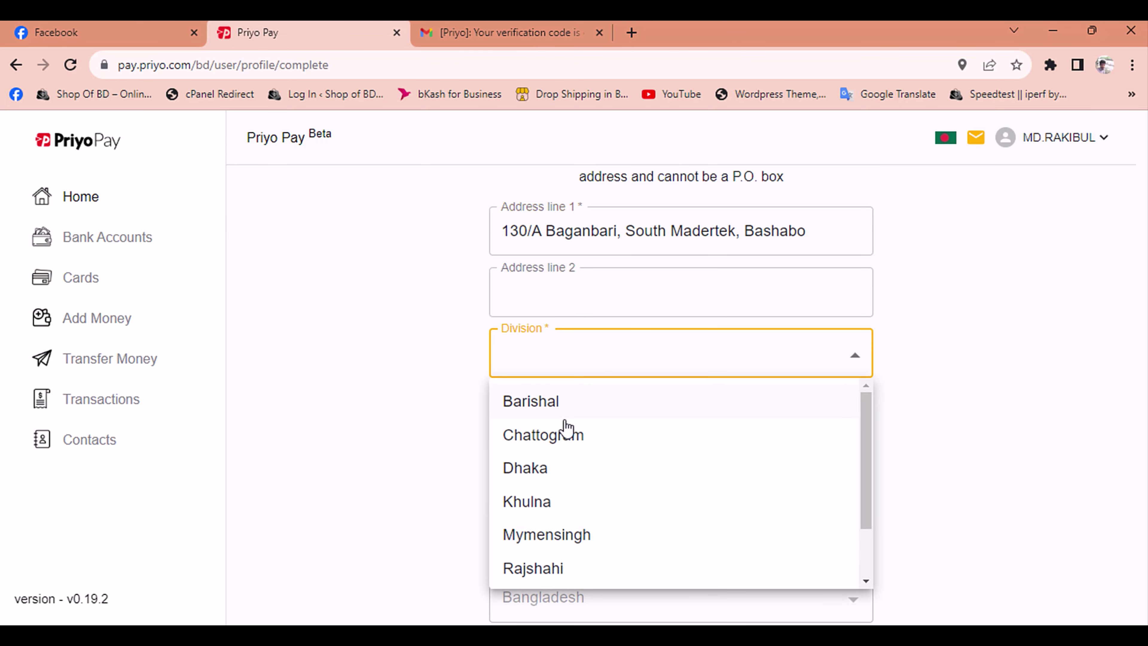
left_click(564, 470)
left_click(563, 414)
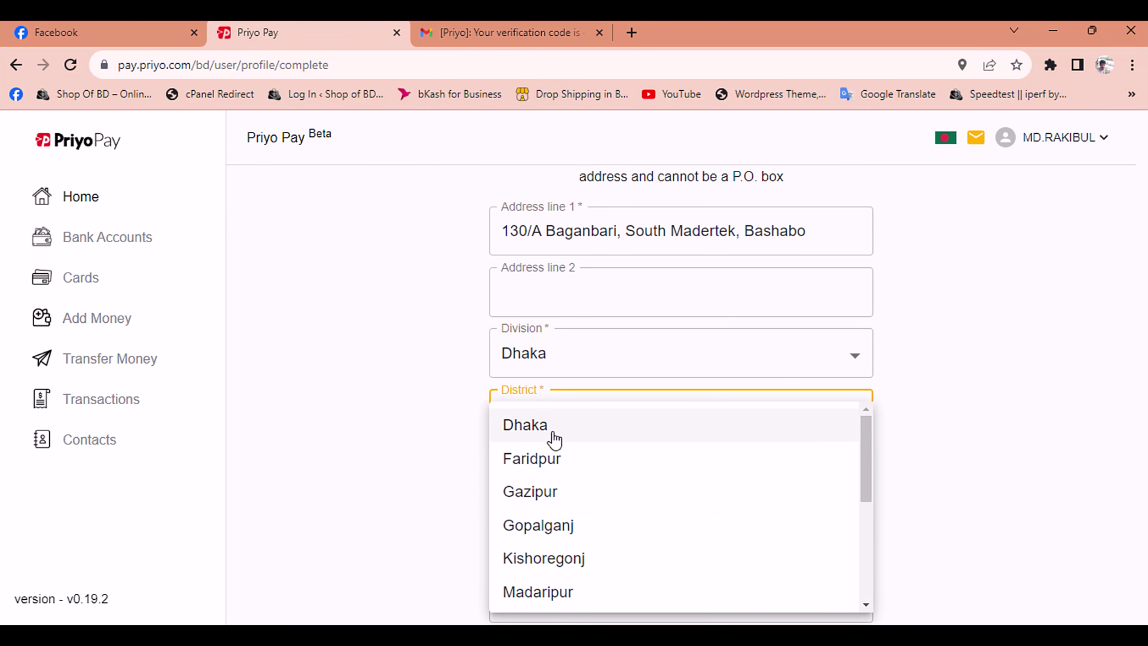
left_click(551, 439)
left_click(551, 469)
left_click(583, 496)
left_click(584, 497)
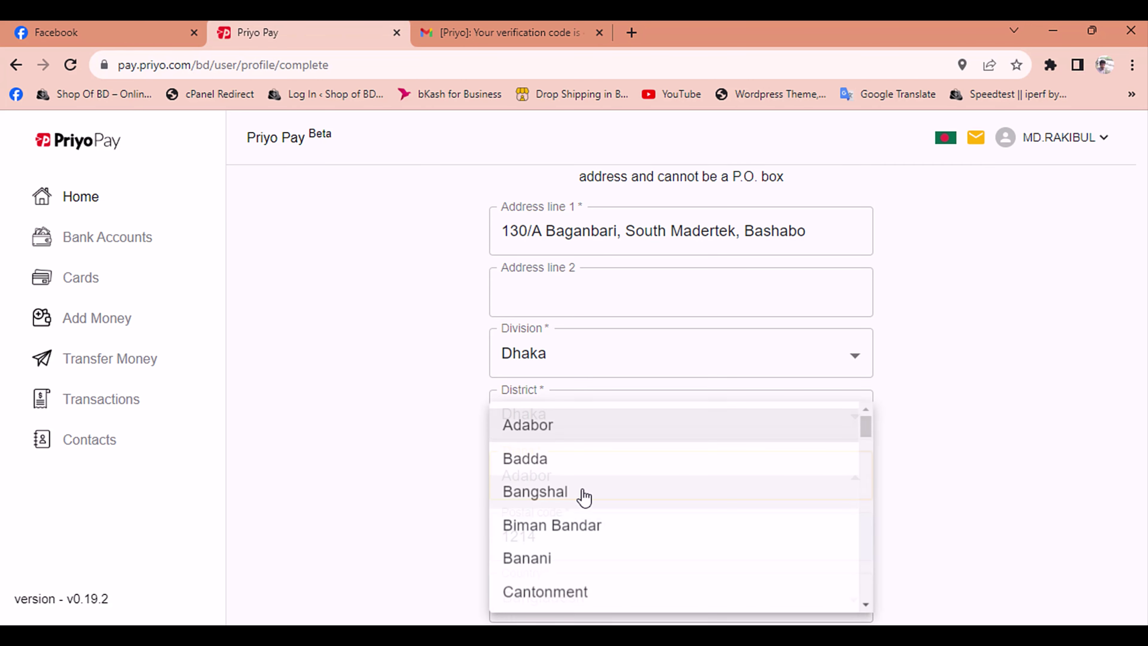
scroll(584, 497, "down", 5)
scroll(581, 487, "down", 4)
scroll(579, 481, "down", 12)
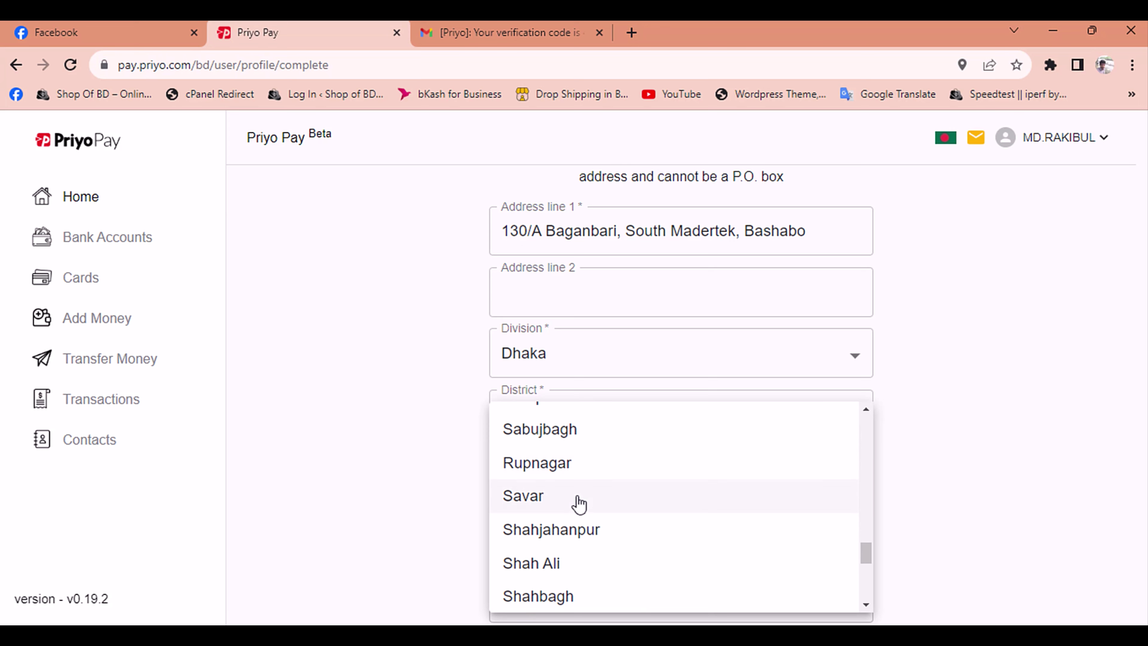
left_click(592, 604)
scroll(487, 502, "down", 2)
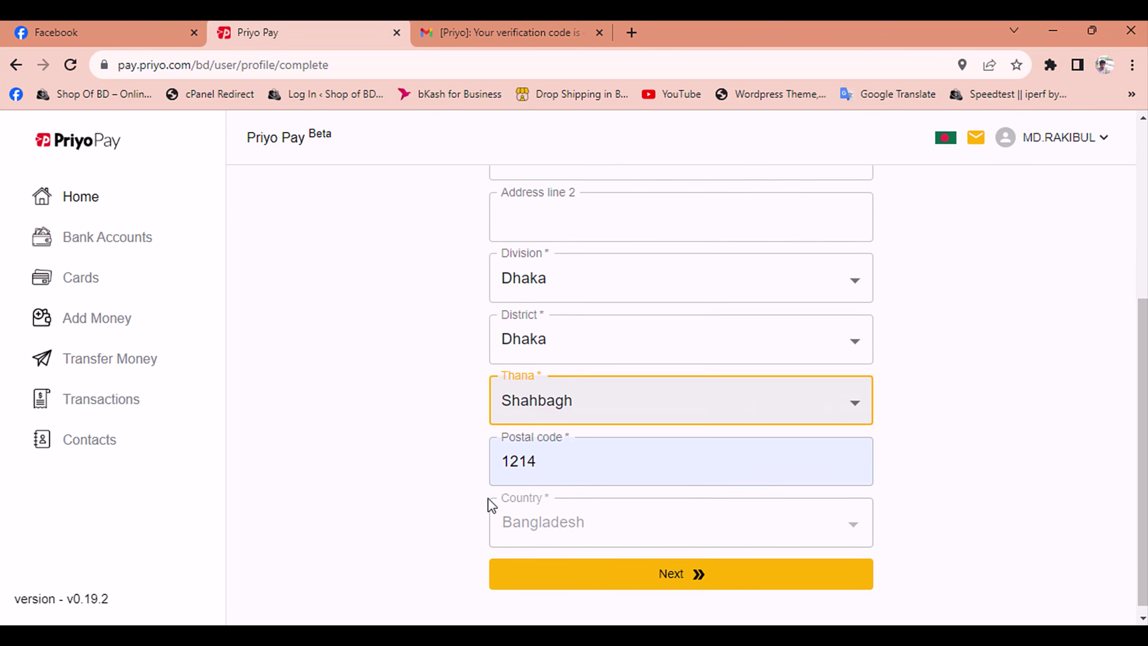
left_click(653, 568)
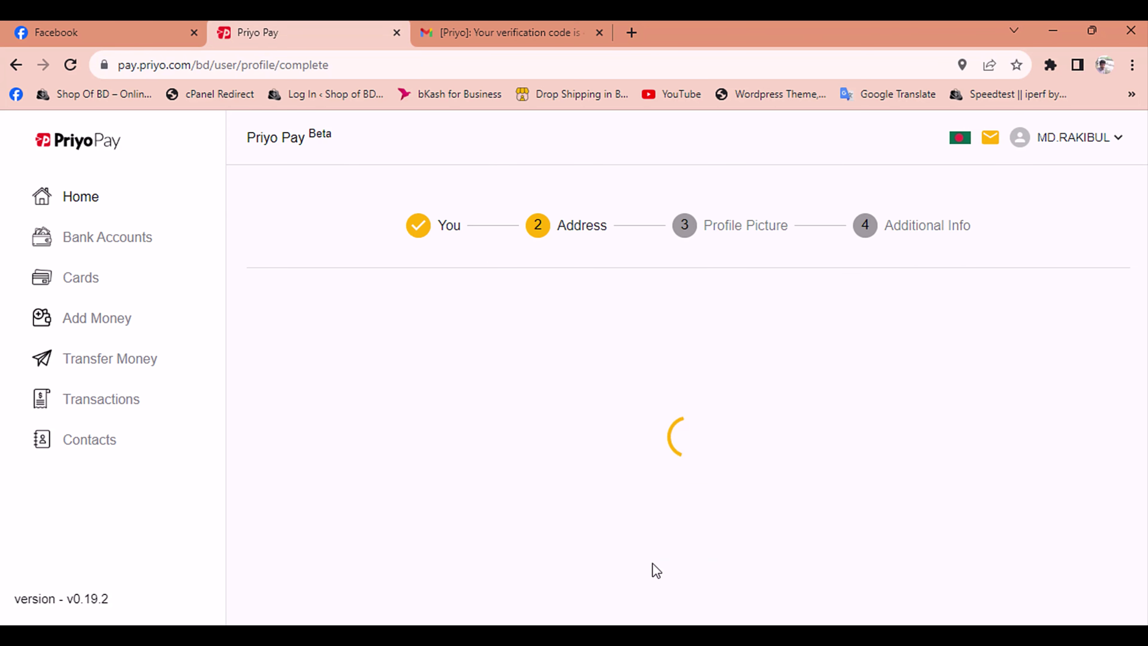
Upload the outdoor Desktop photo as profile picture, update it, and continue to Additional Info.
left_click(684, 510)
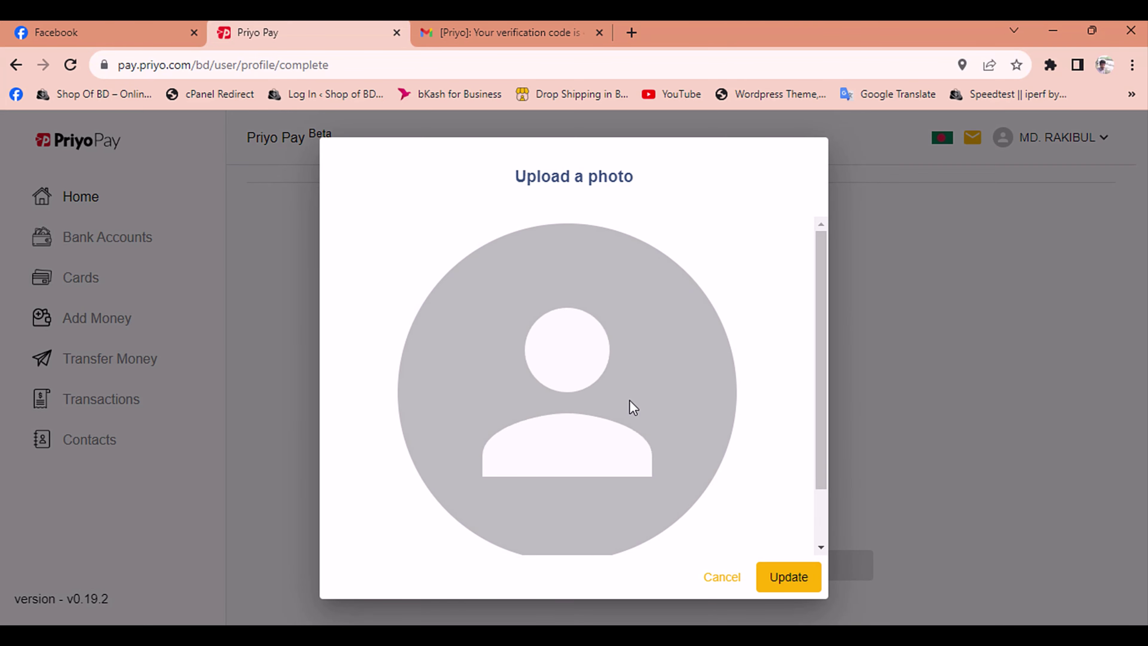
scroll(630, 401, "down", 2)
left_click(556, 527)
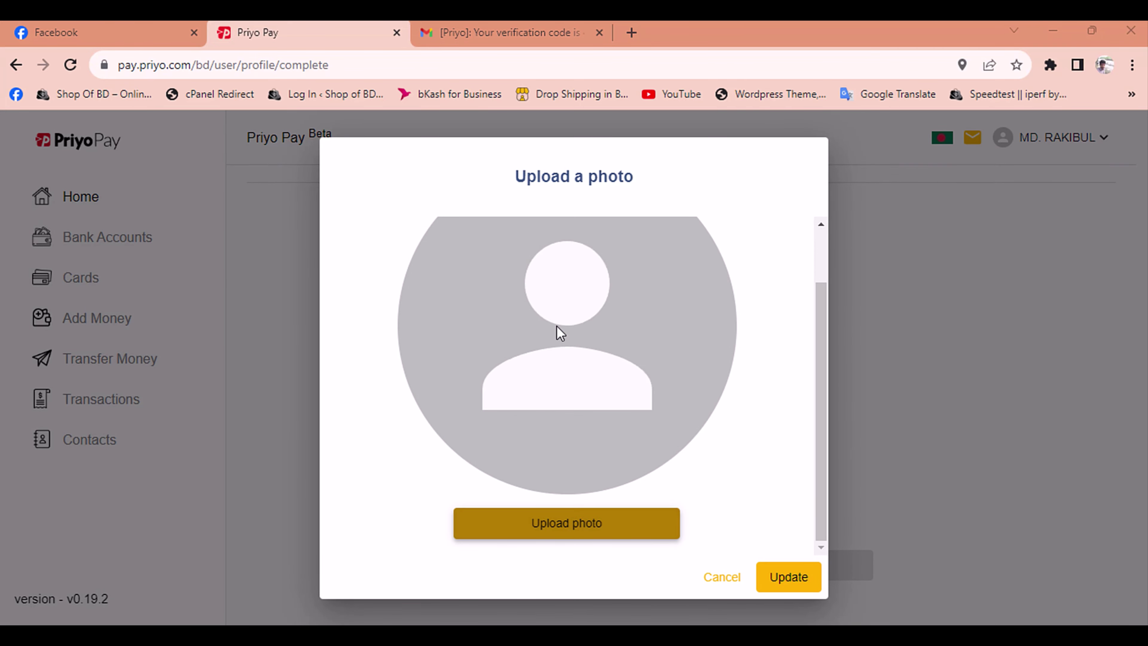
scroll(501, 298, "down", 5)
scroll(501, 298, "up", 5)
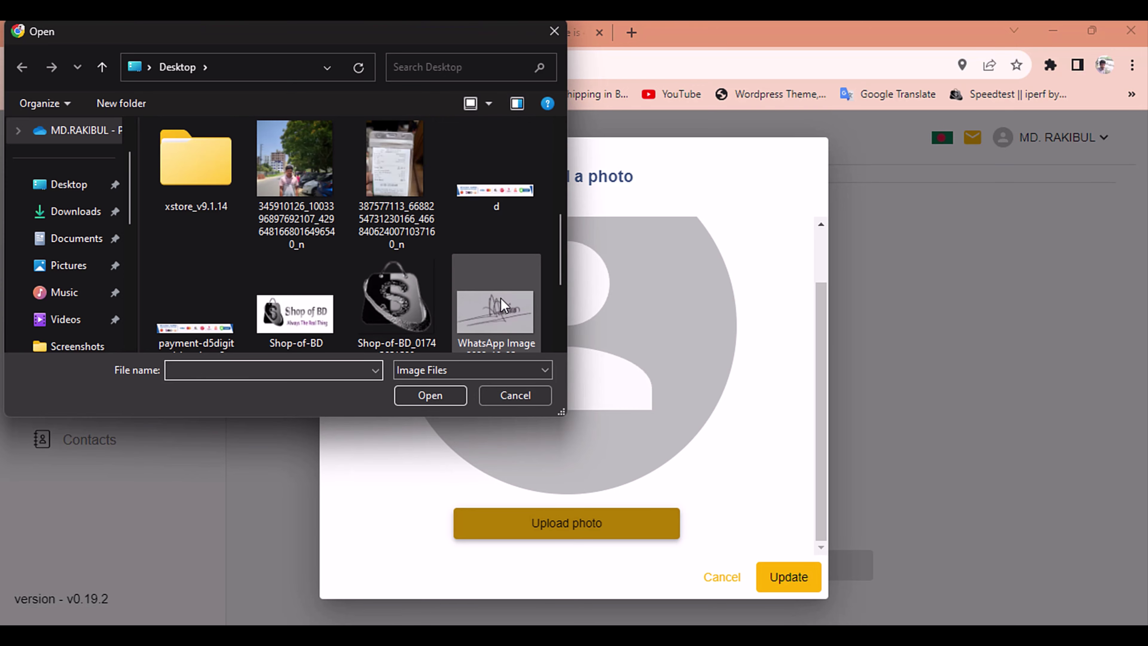
left_click(296, 172)
left_click(426, 396)
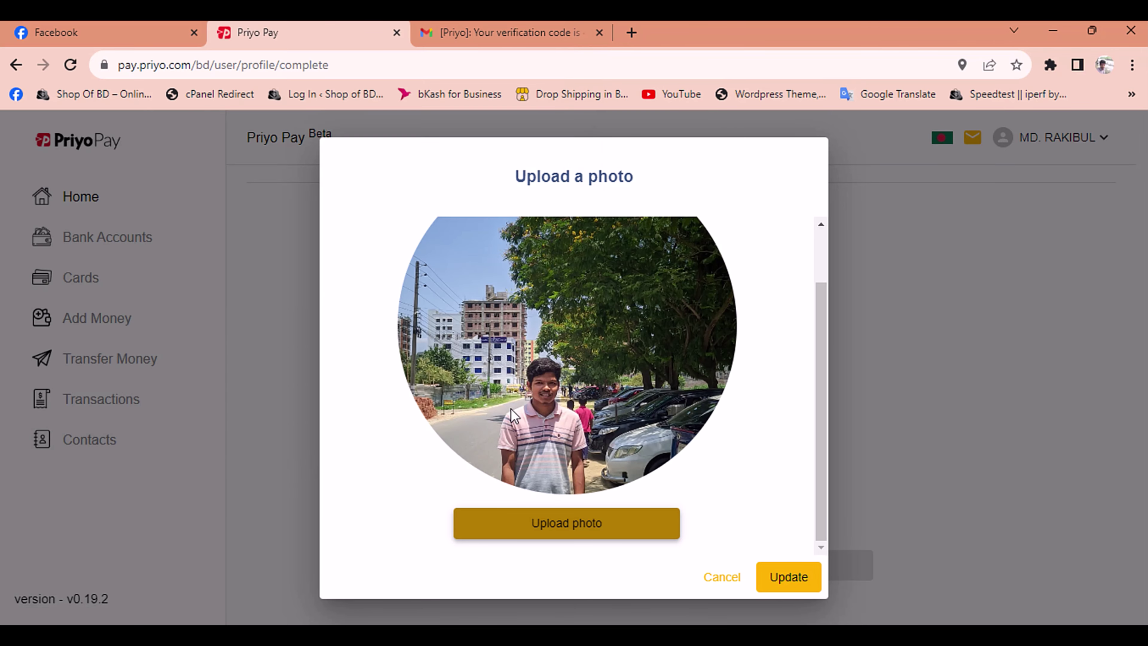
left_click(784, 579)
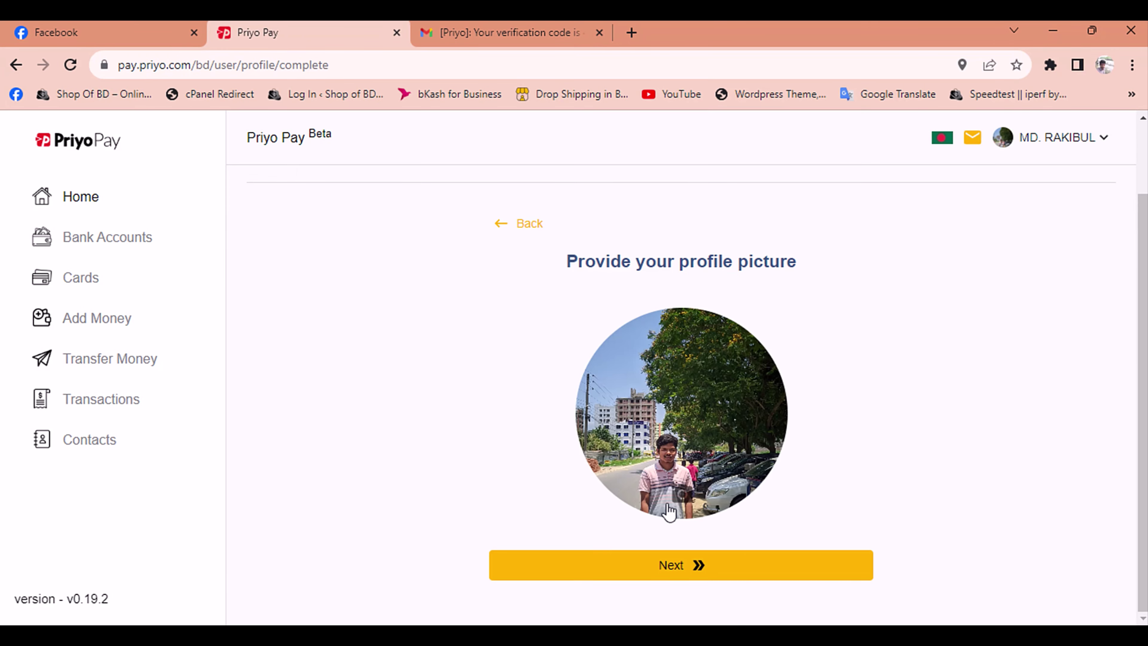
left_click(686, 574)
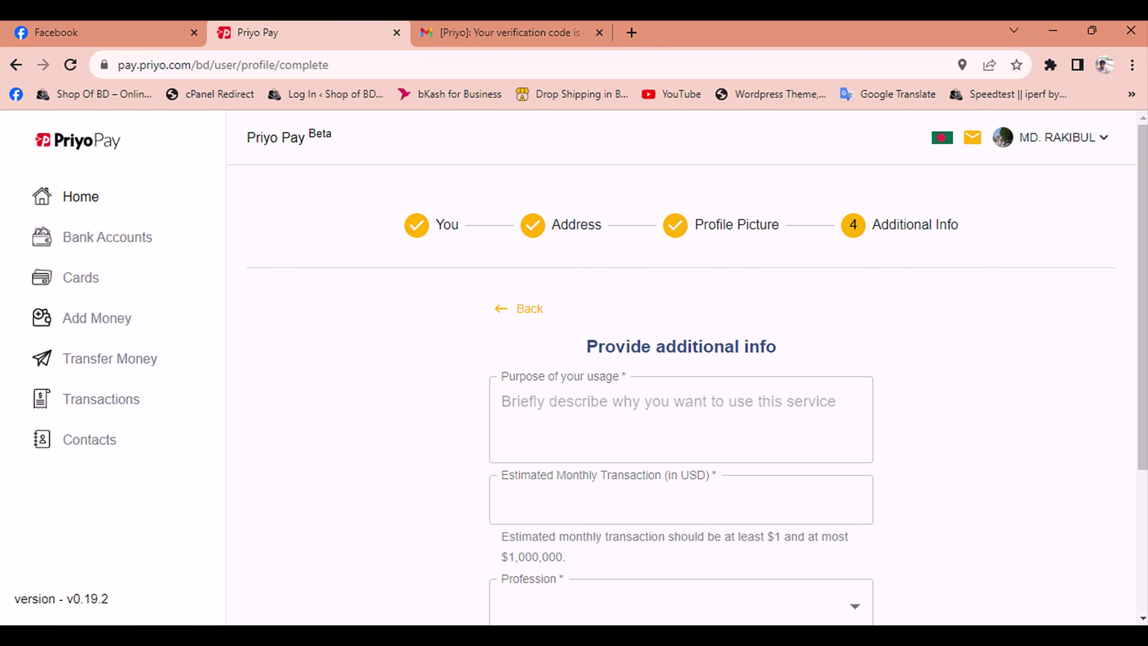
Enter purpose 'I am a freelancer. I need this to get payment from my client.' and 5000 monthly.
scroll(678, 398, "down", 3)
left_click(502, 232)
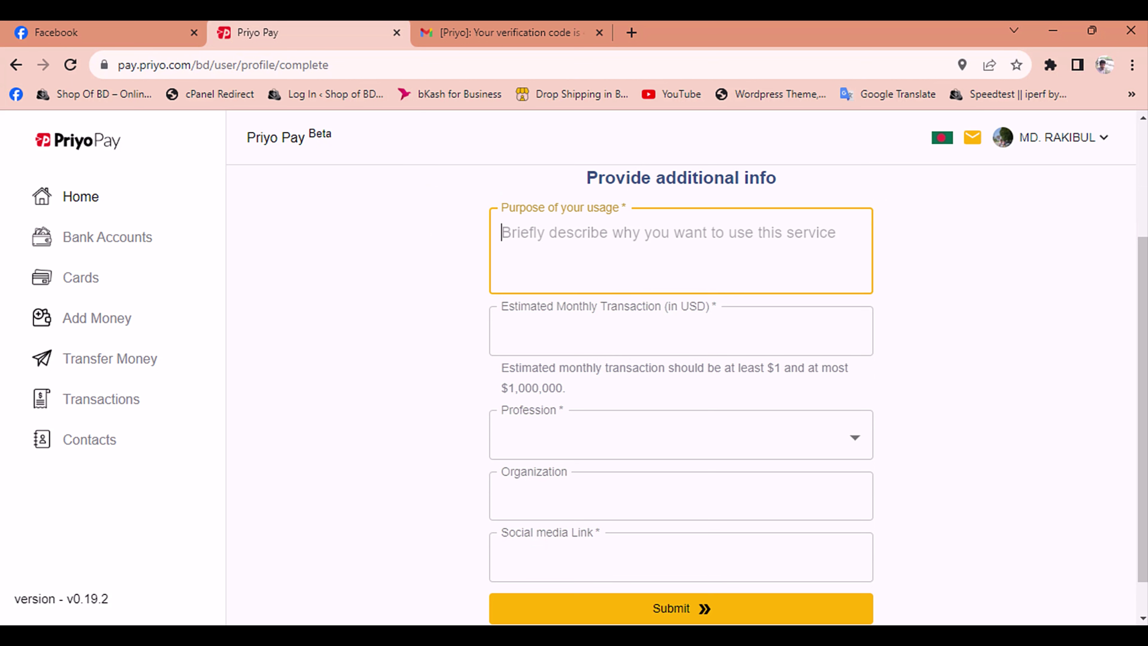
type("I am ")
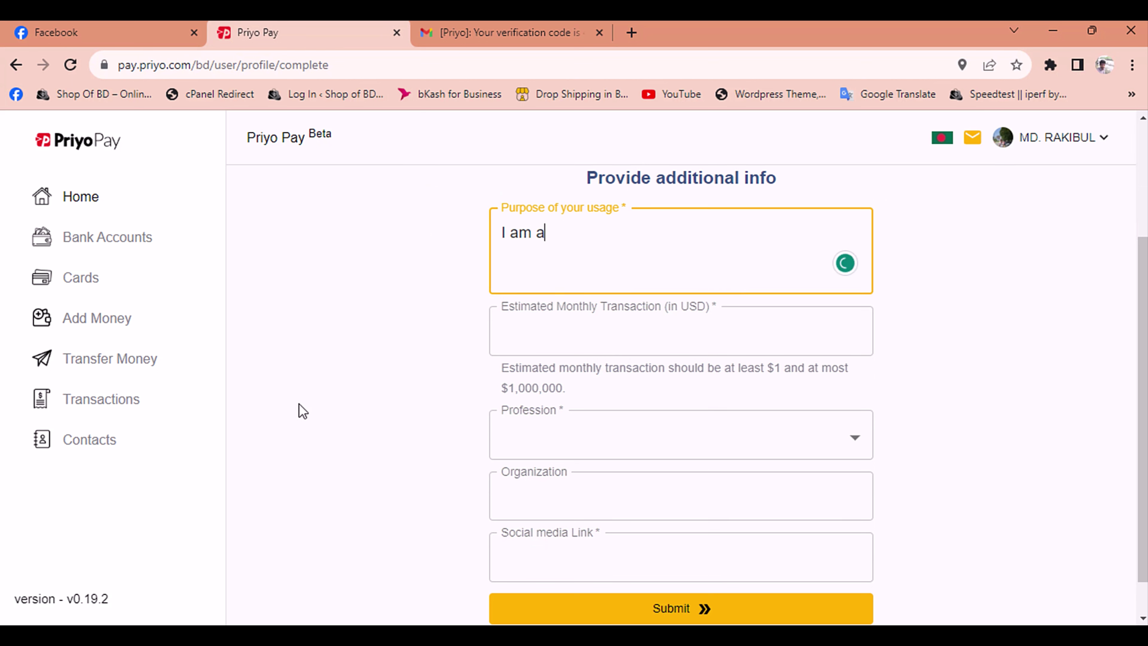
type("a freelancer. I need this to get payment from my client.")
left_click(502, 330)
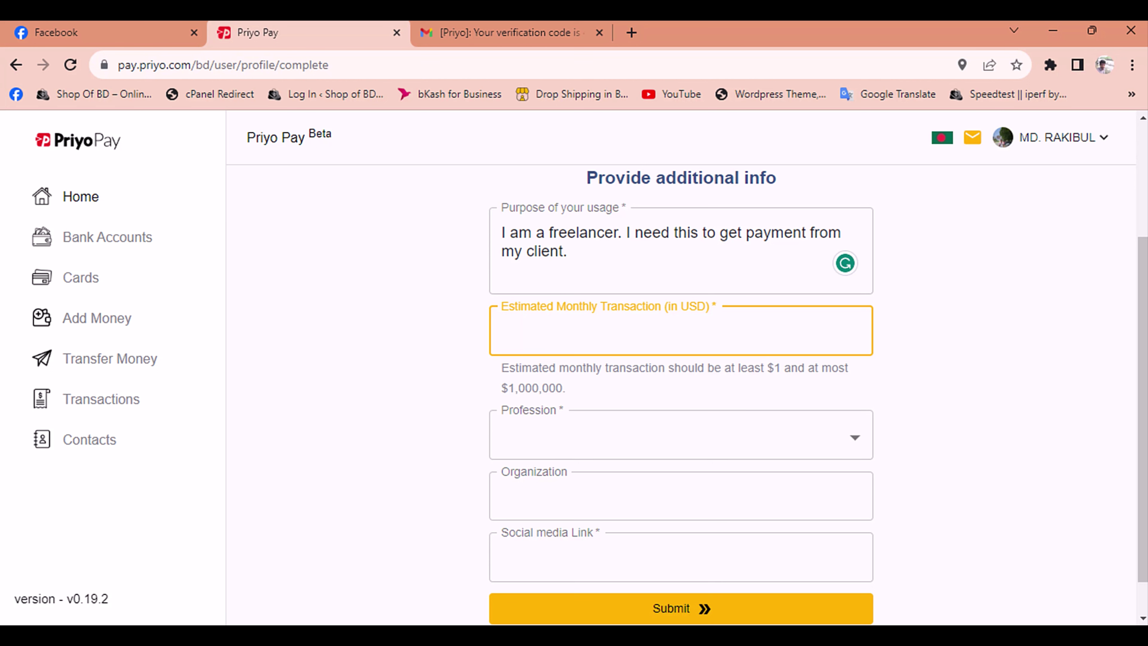
key("Return")
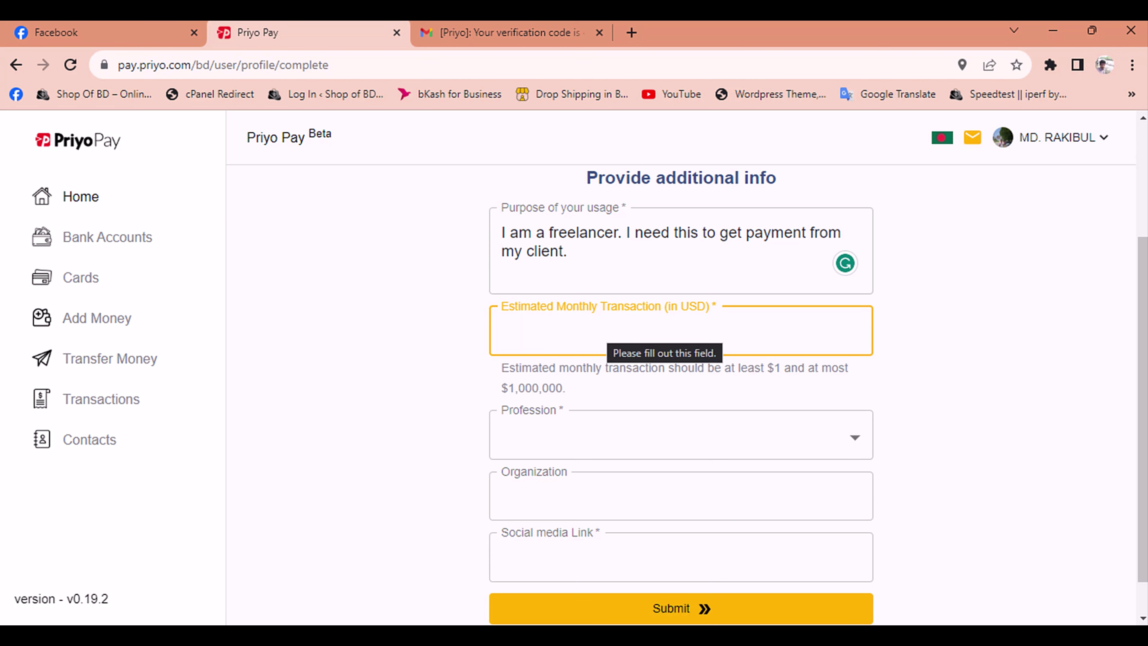
type("5000")
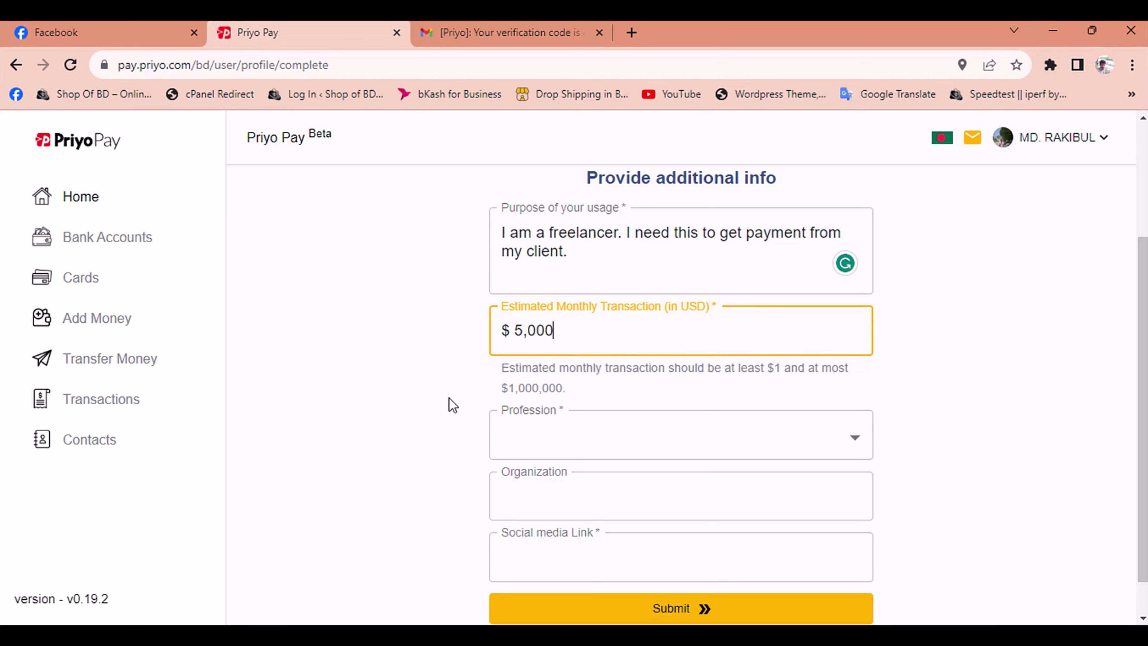
Set Profession to FREELANCER and Organization to Shop of BD.
scroll(407, 385, "down", 1)
left_click(524, 396)
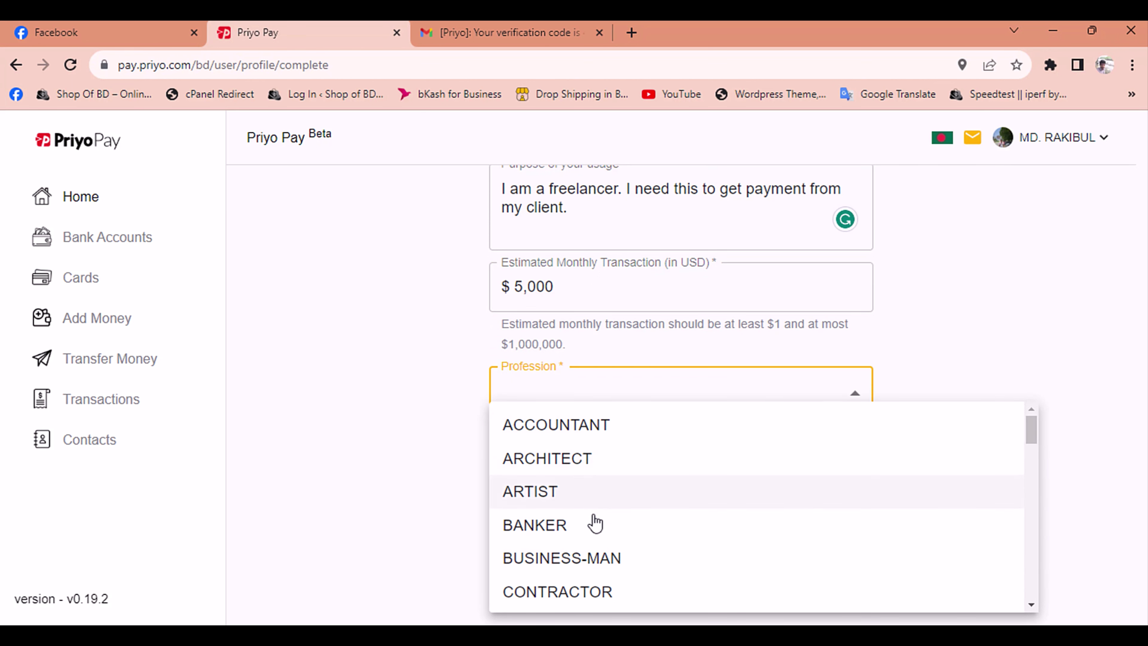
scroll(590, 523, "down", 3)
scroll(606, 479, "down", 2)
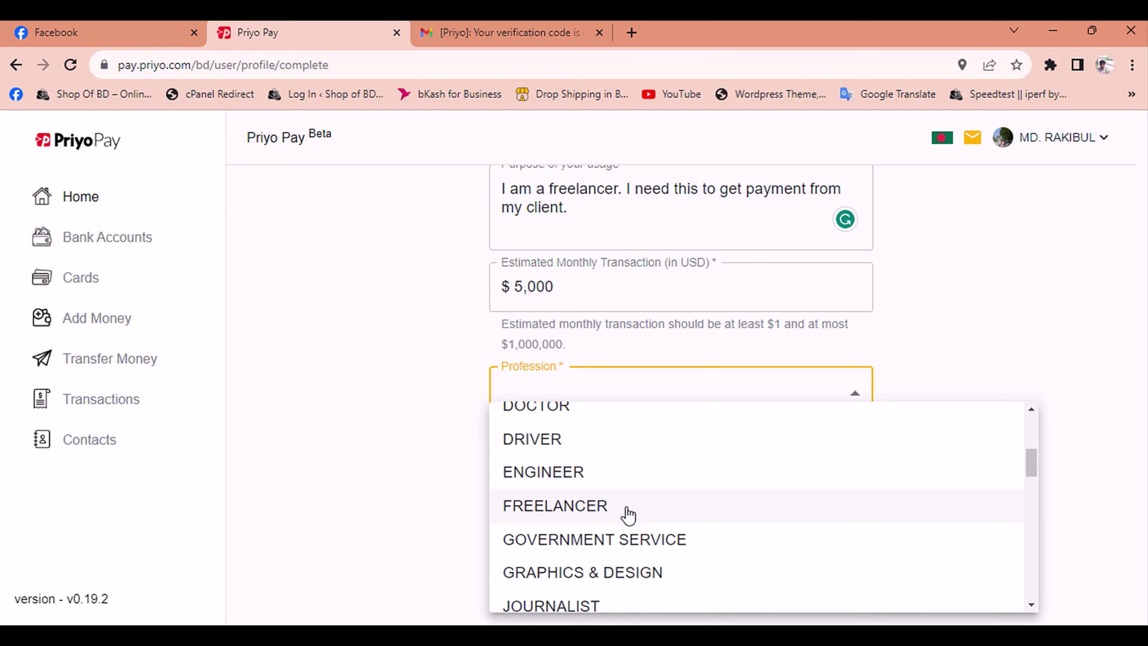
scroll(626, 515, "down", 8)
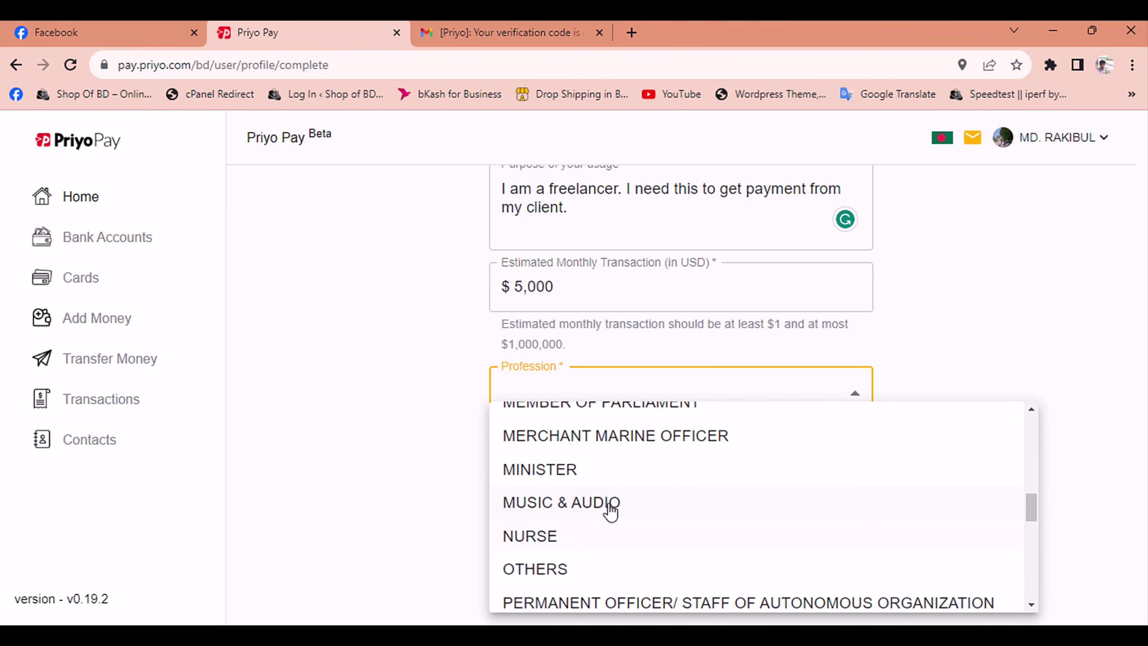
scroll(612, 510, "down", 10)
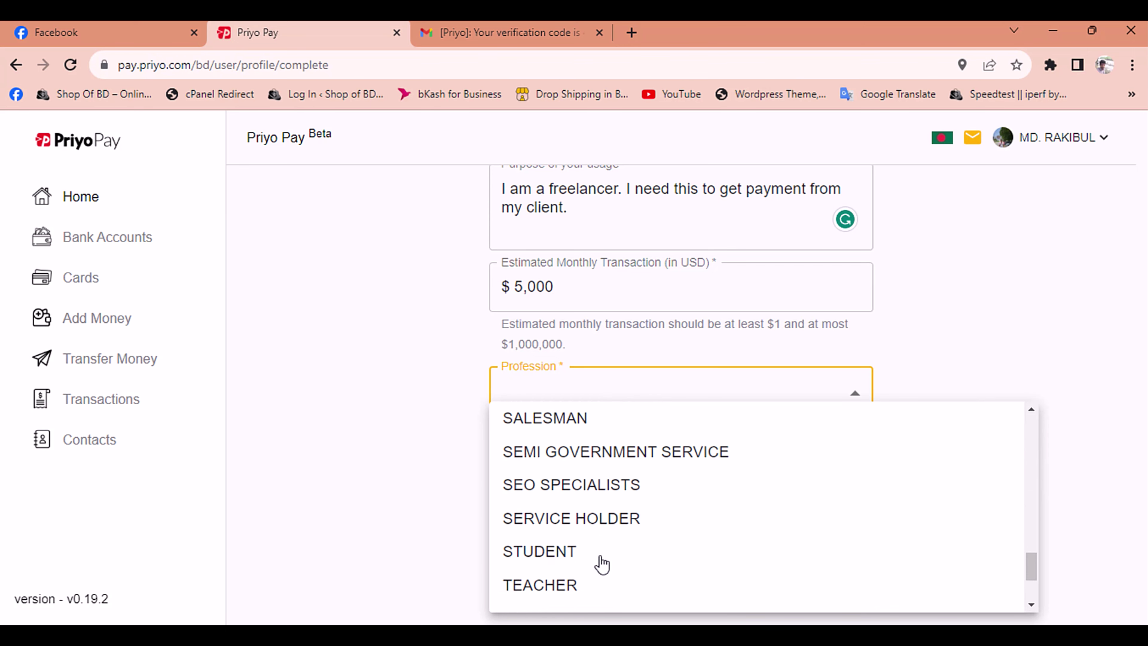
scroll(601, 563, "down", 3)
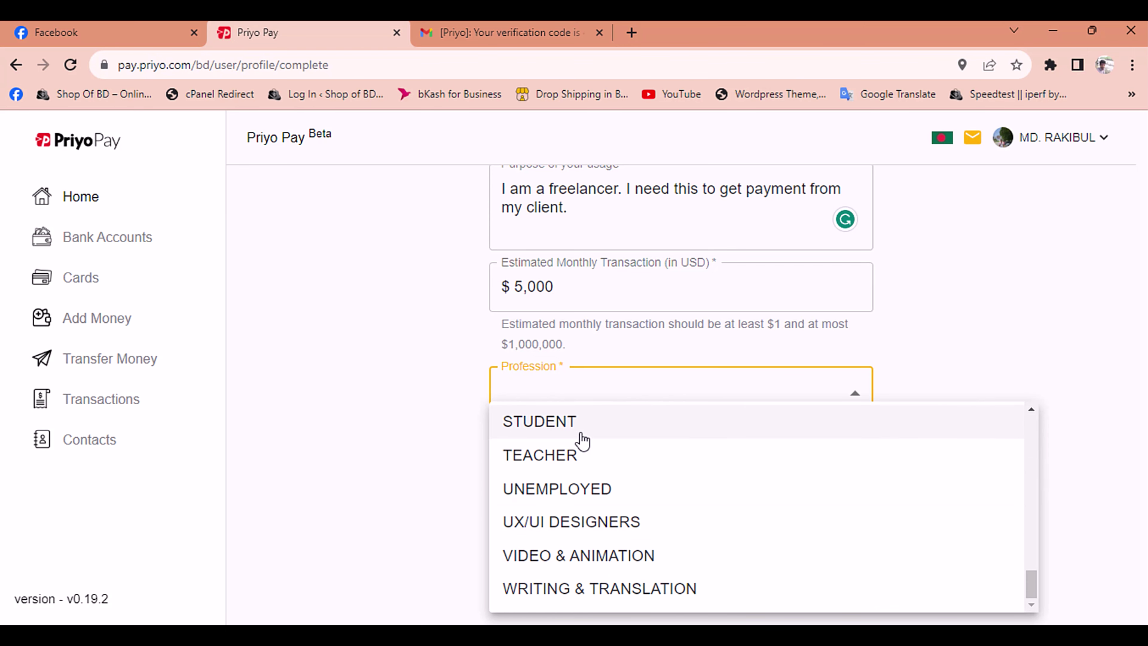
scroll(583, 441, "up", 15)
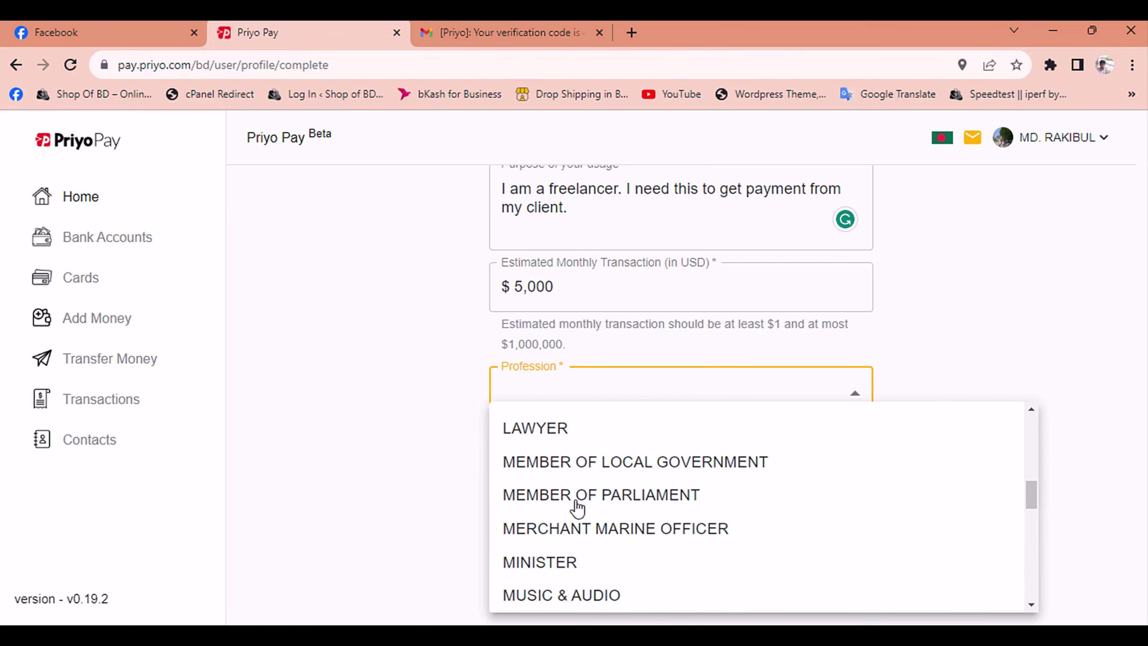
scroll(578, 507, "up", 5)
left_click(579, 515)
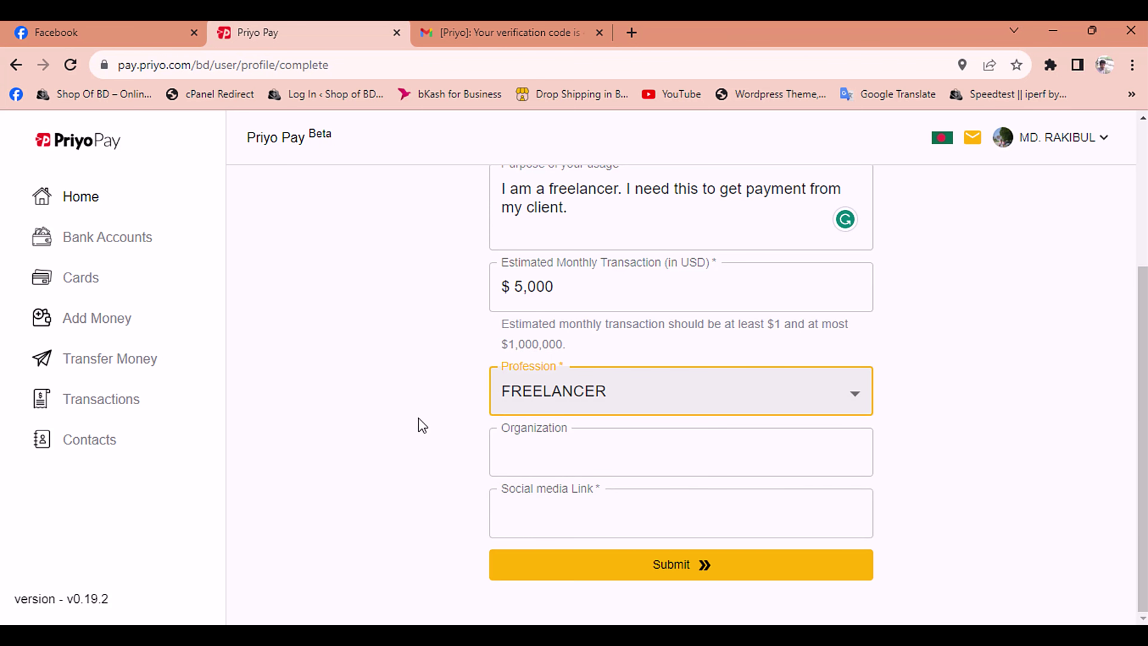
left_click(614, 453)
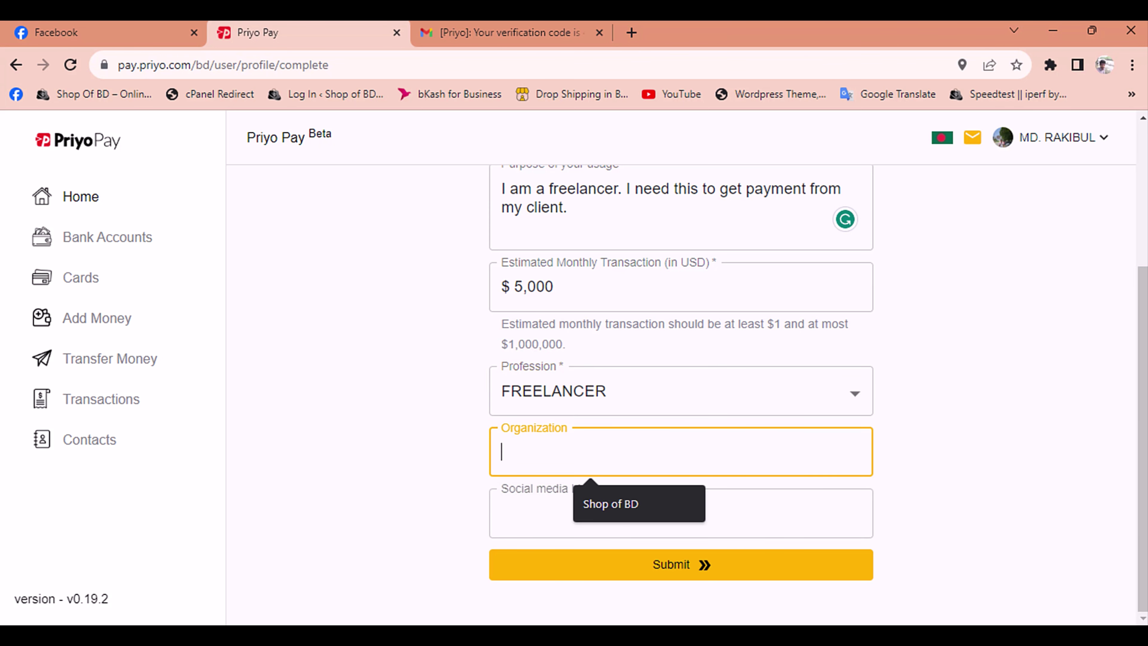
left_click(618, 503)
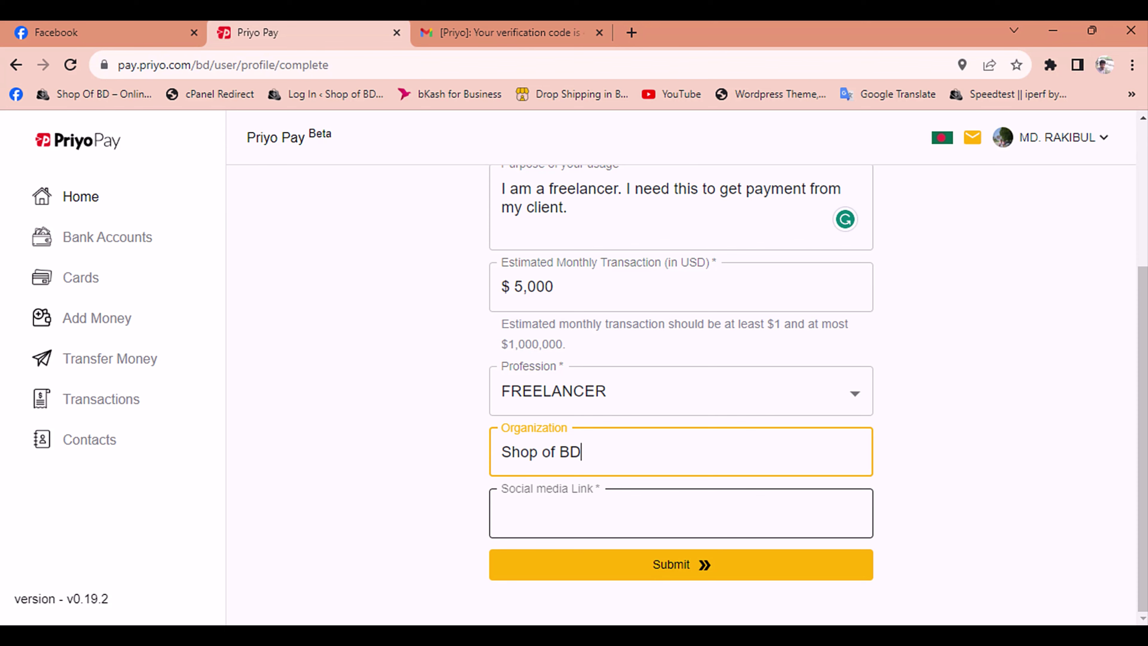
key("Tab")
Copy the Facebook profile link into Social media Link and submit the form.
left_click(104, 32)
left_click(86, 188)
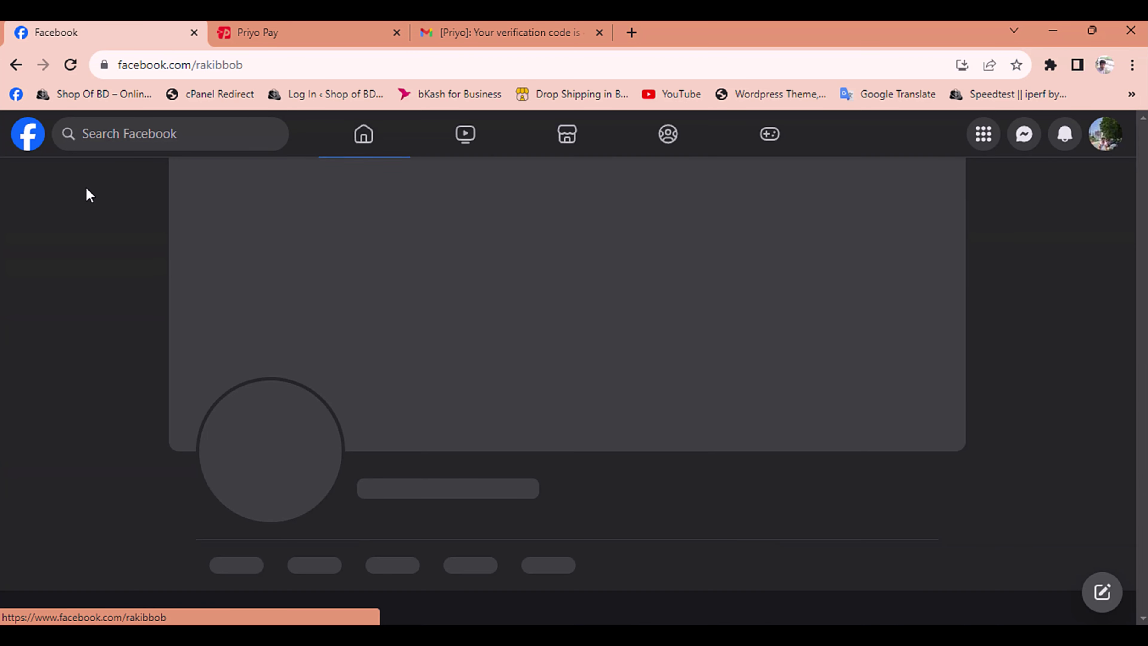
left_click(167, 63)
key("ctrl+c")
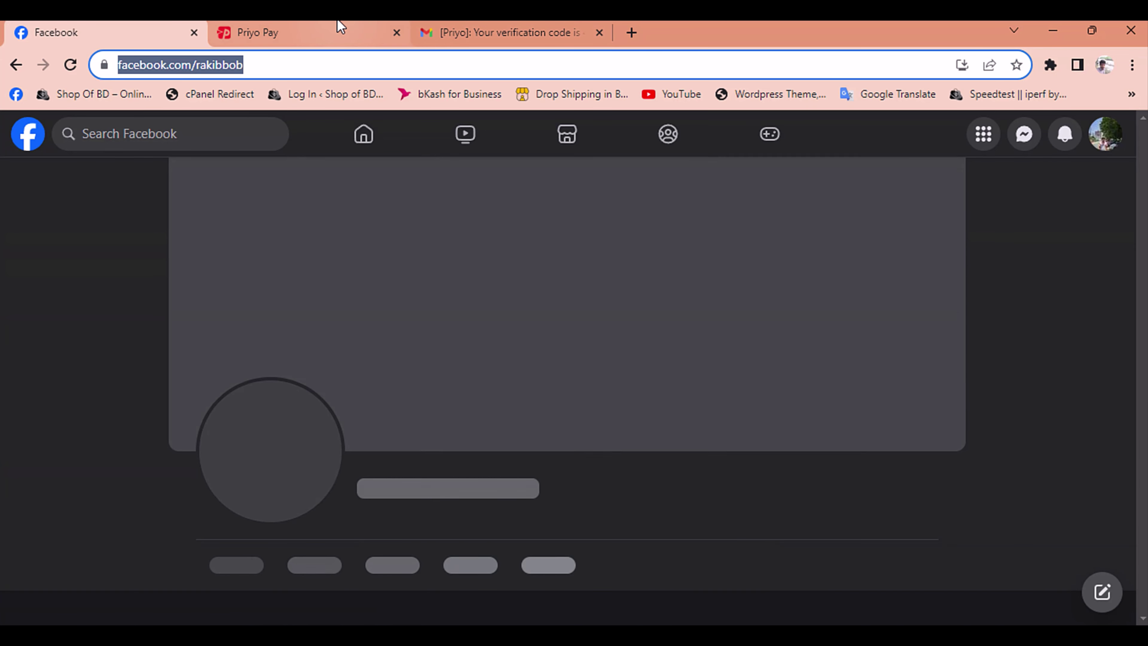
left_click(340, 28)
key("ctrl+v")
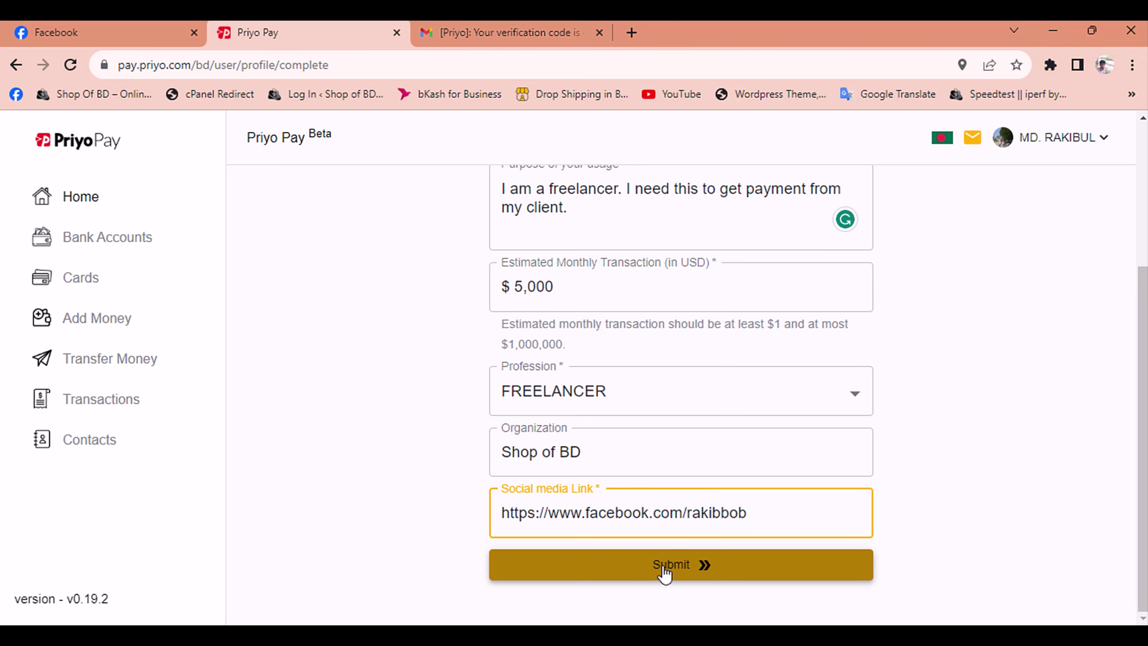
left_click(664, 565)
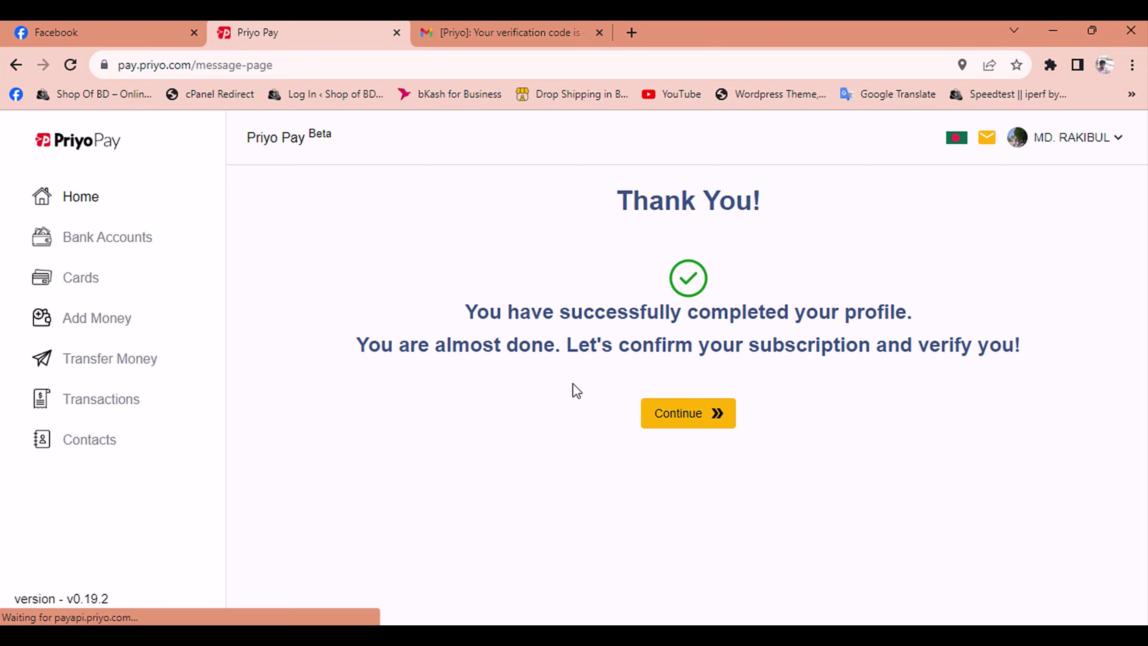
Continue past the Thank You page to the ৳765 subscription fee and open the payment gateway.
left_click(709, 417)
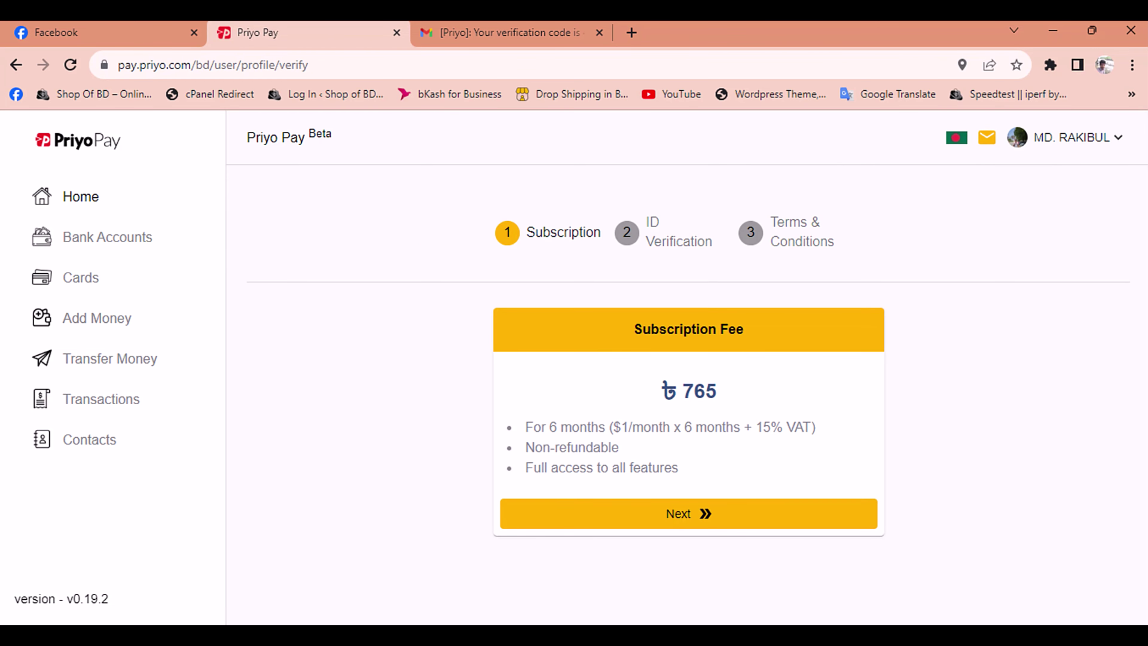
mouse_move(729, 392)
left_mouse_down()
mouse_move(659, 392)
mouse_move(730, 392)
left_mouse_up()
left_click(698, 513)
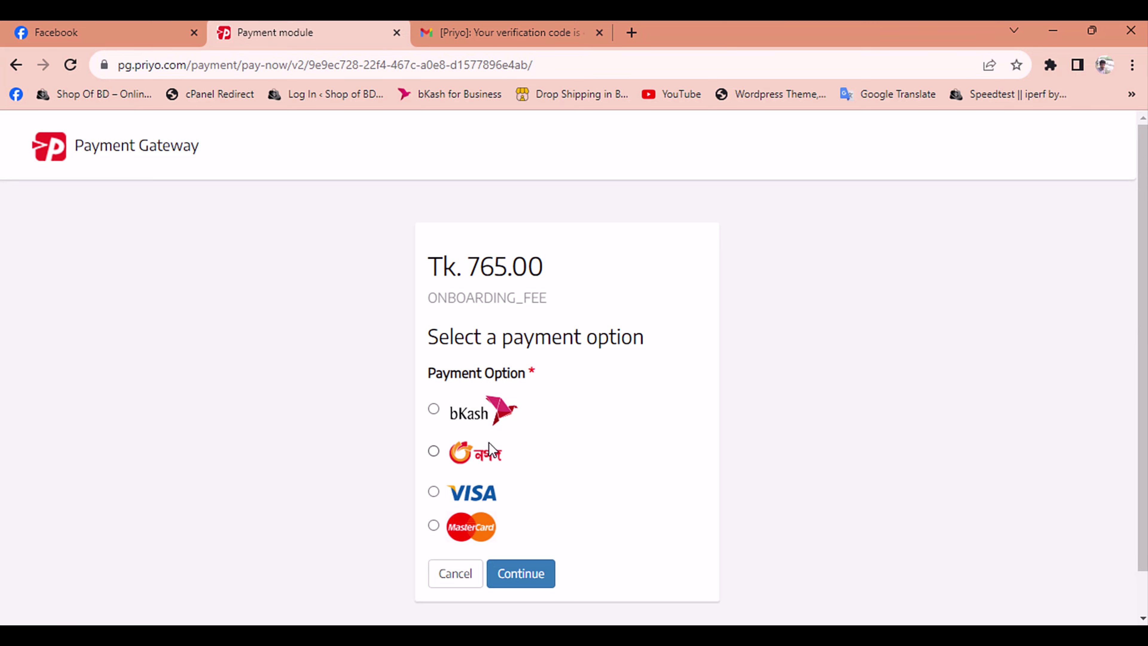
scroll(510, 418, "down", 1)
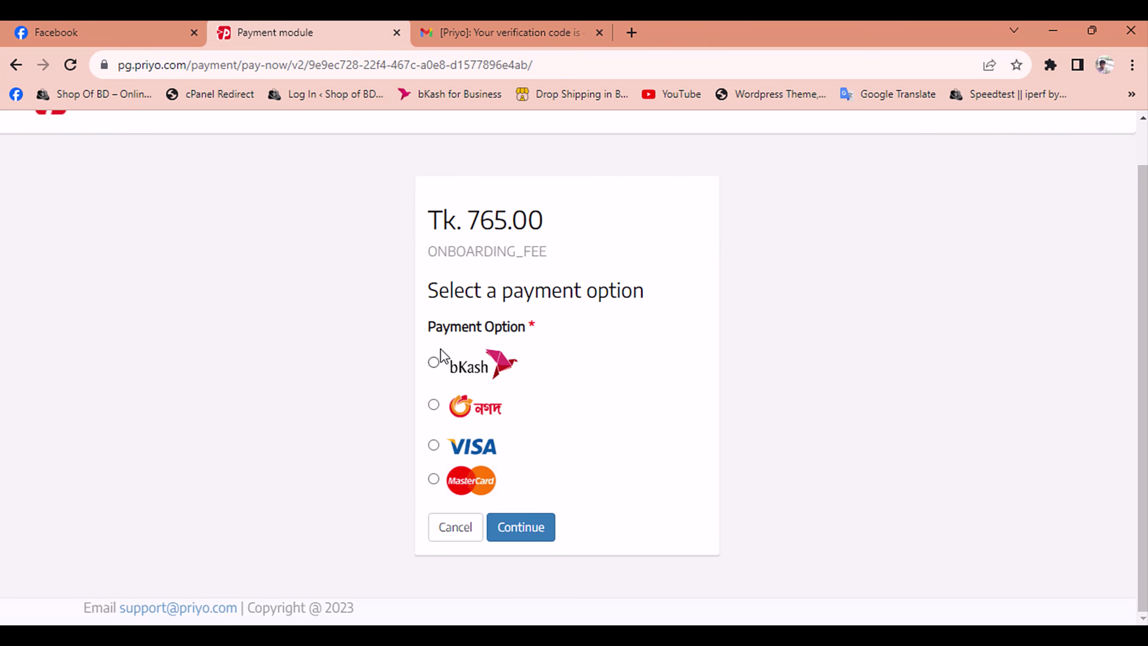
Choose bKash as the payment option and enter the bKash account number.
left_click(432, 364)
left_click(521, 531)
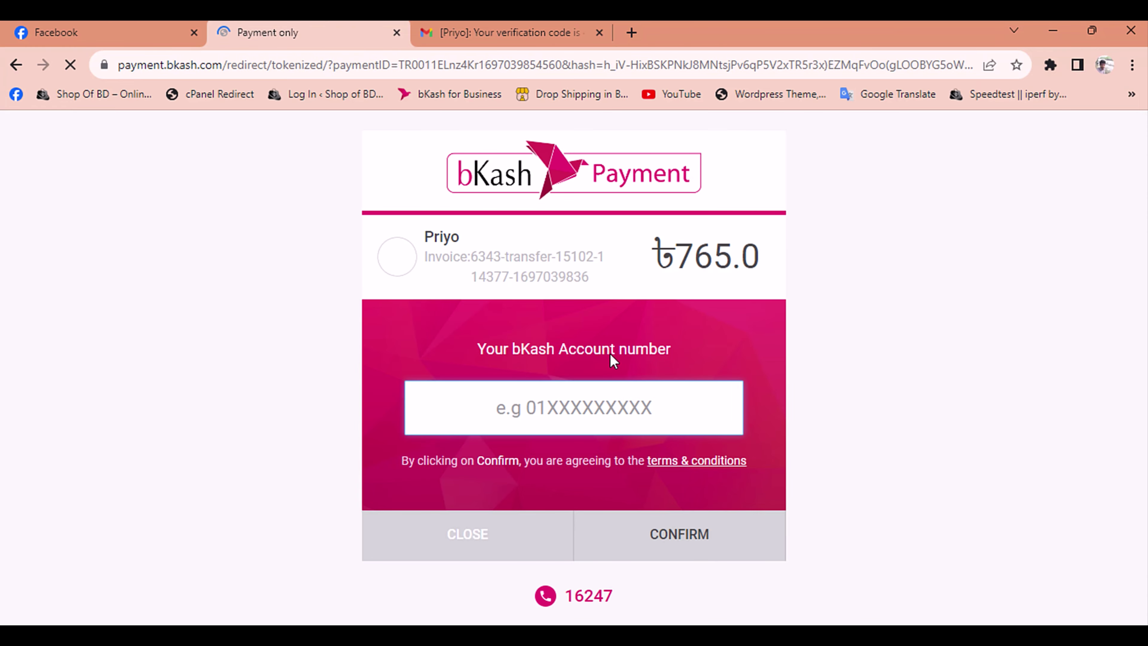
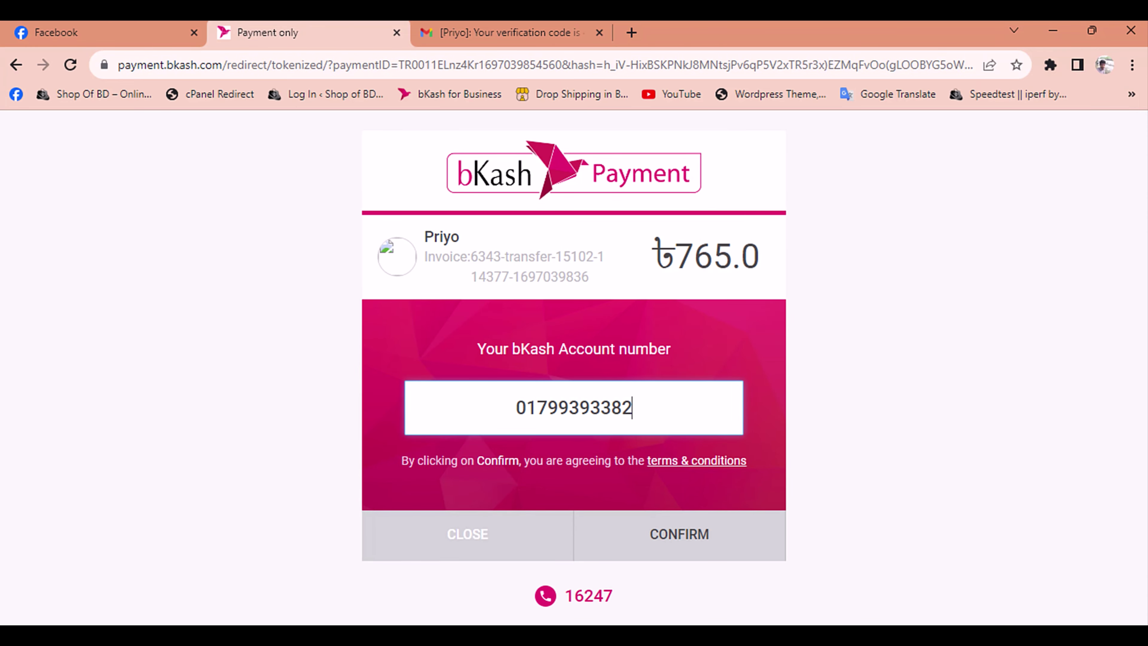
key("Return")
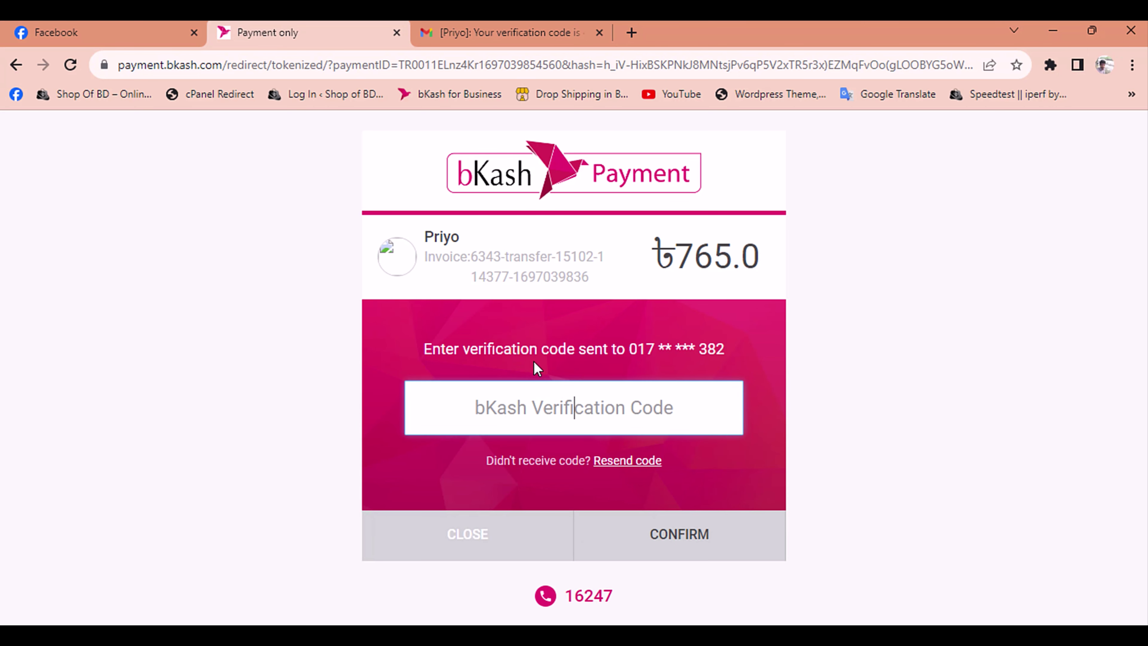
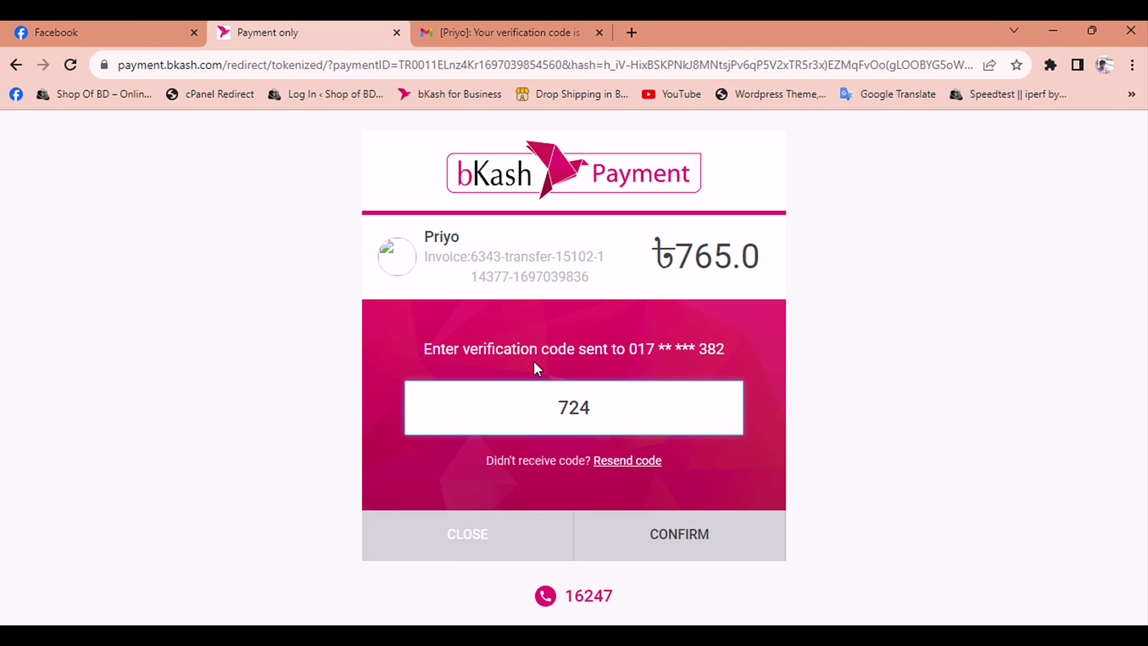
Confirm the payment with the SMS verification code and the bKash PIN.
left_click(712, 552)
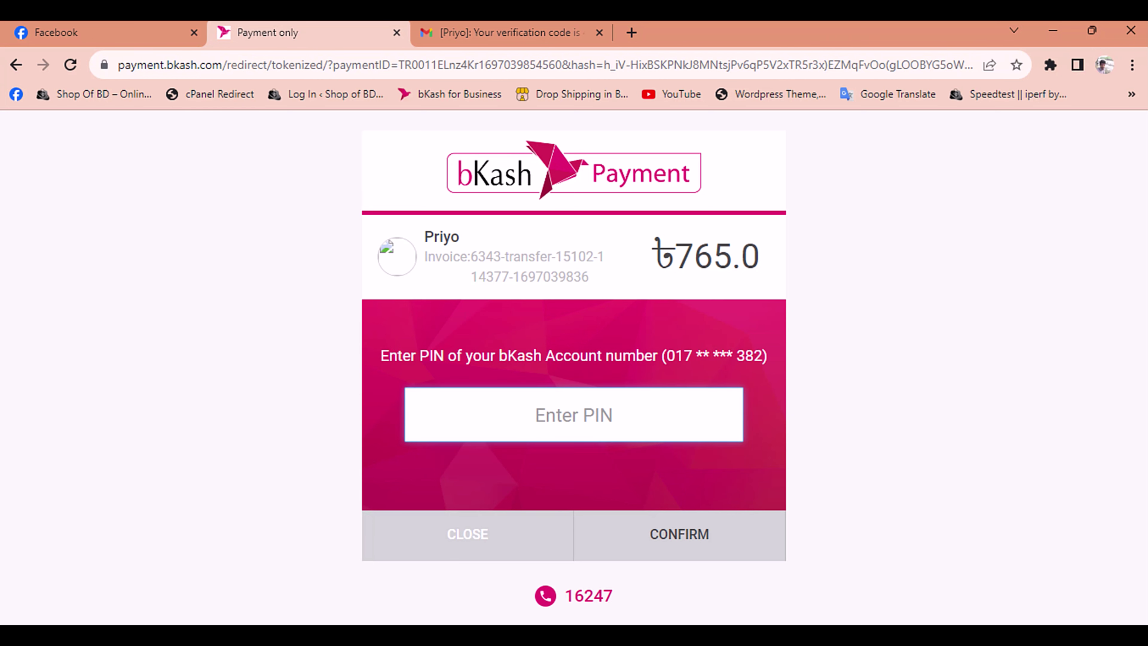
type("*****")
left_click(679, 536)
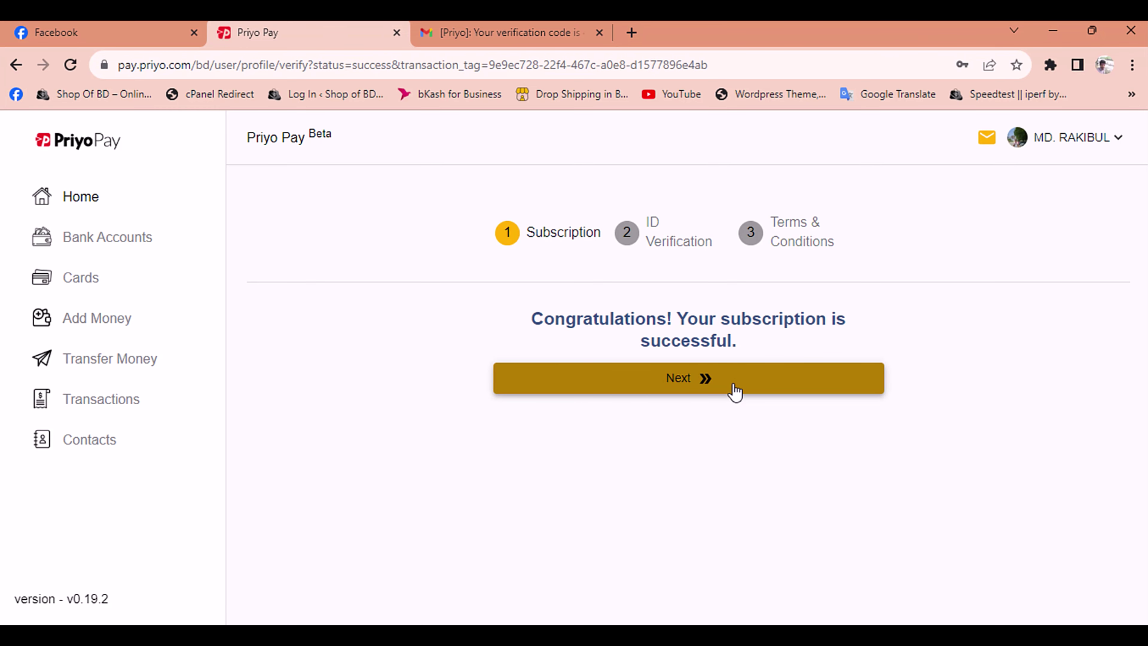
Advance to ID Verification and scroll to Persona's Verify Your Identity consent card.
left_click(687, 382)
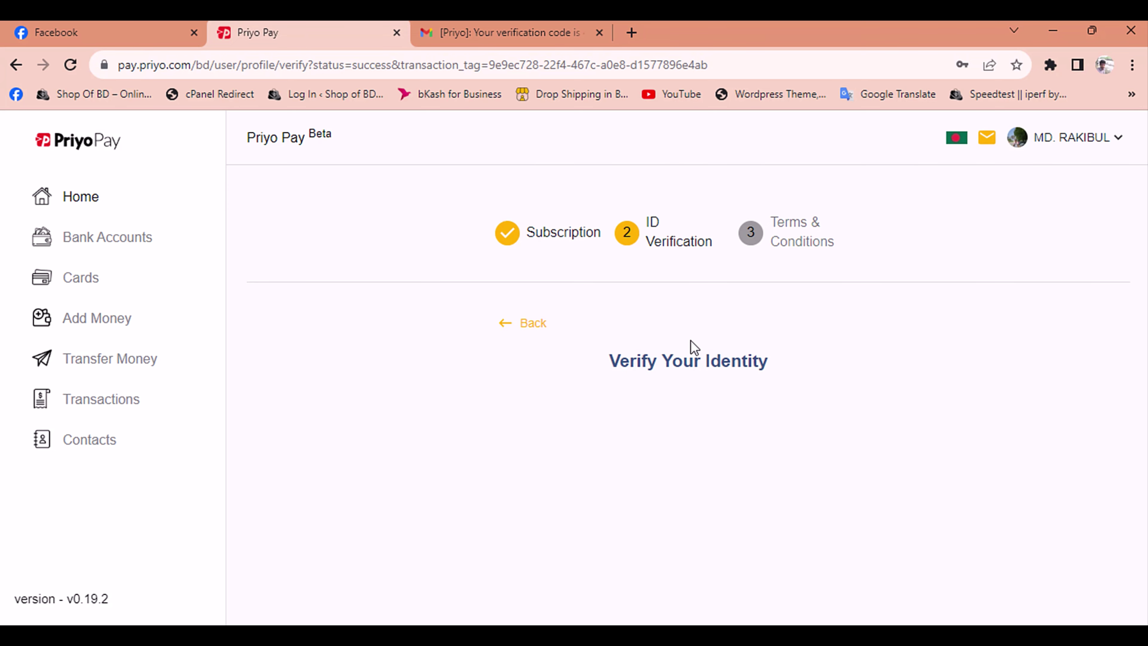
left_click_drag(660, 360, 719, 357)
left_click(723, 357)
double_click(631, 361)
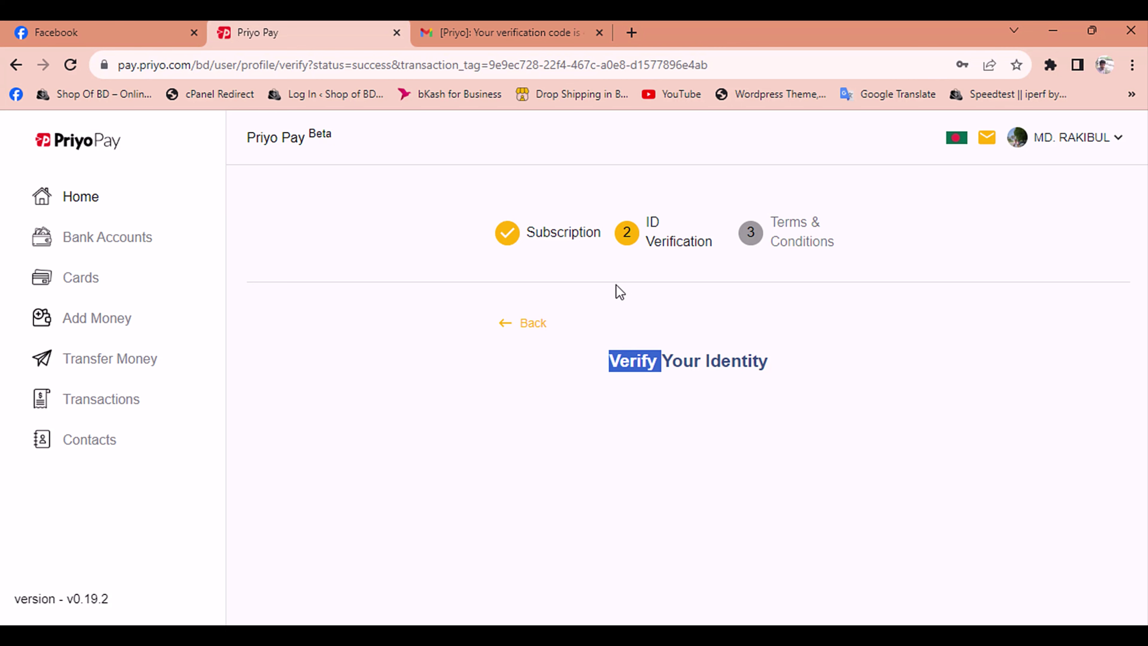
left_click(543, 323)
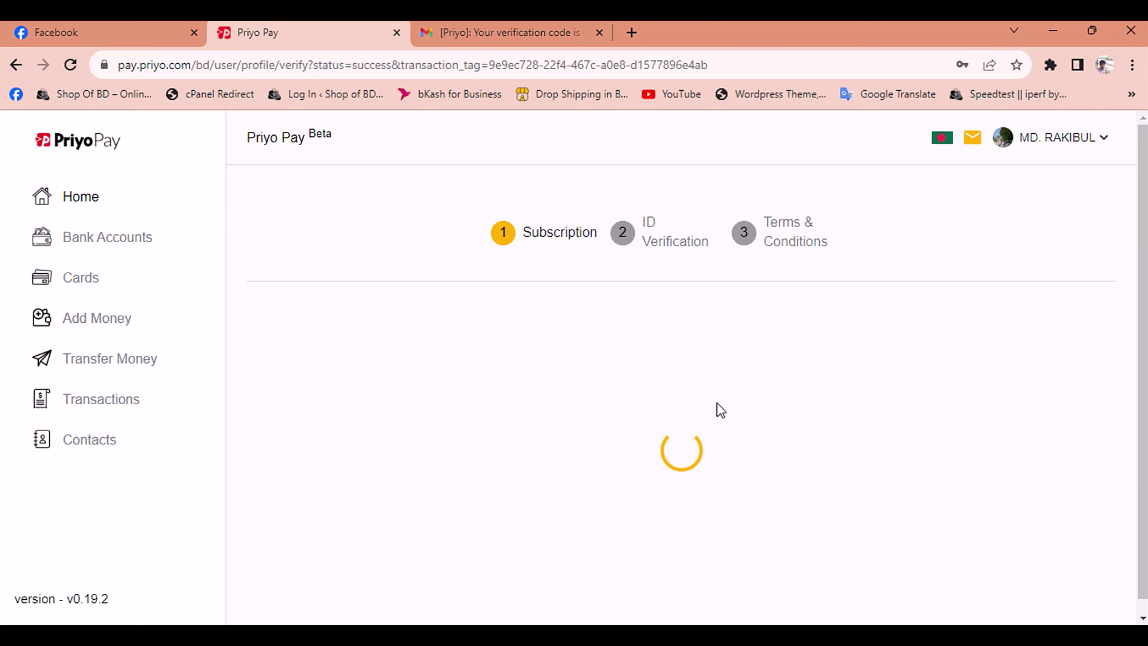
left_click(703, 388)
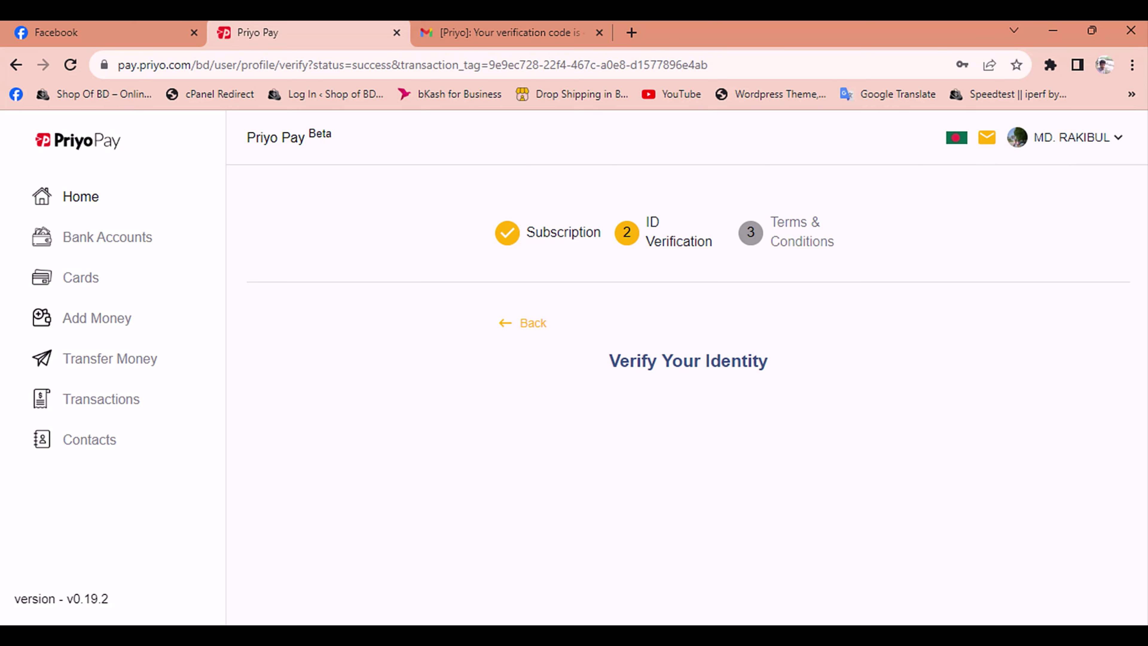
scroll(678, 418, "down", 3)
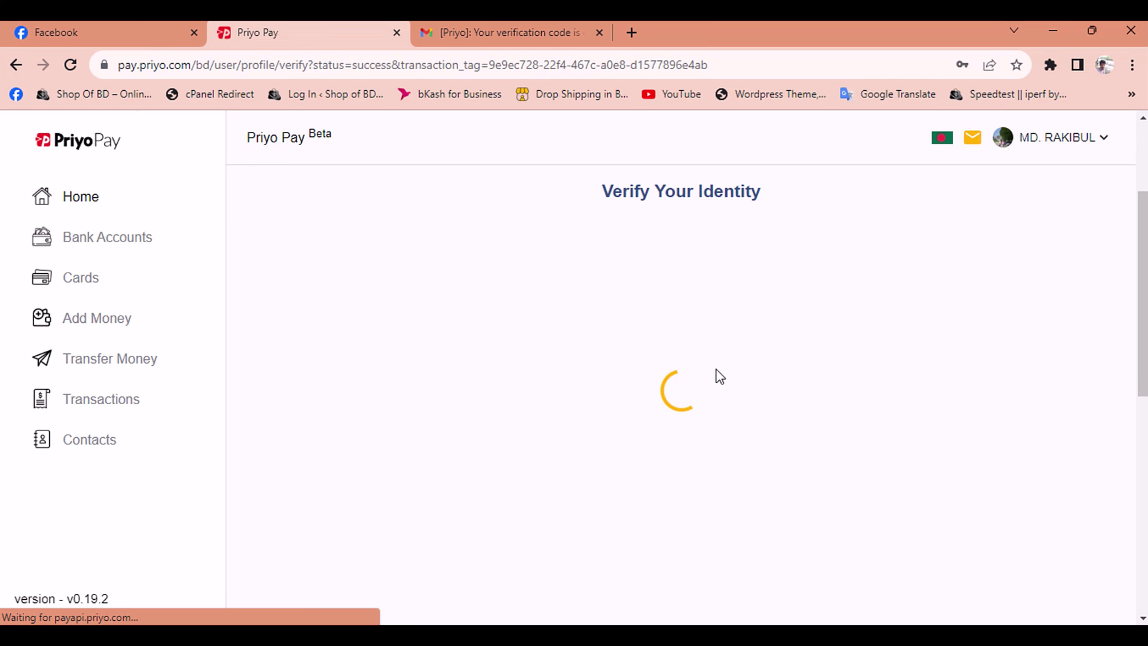
scroll(642, 323, "down", 5)
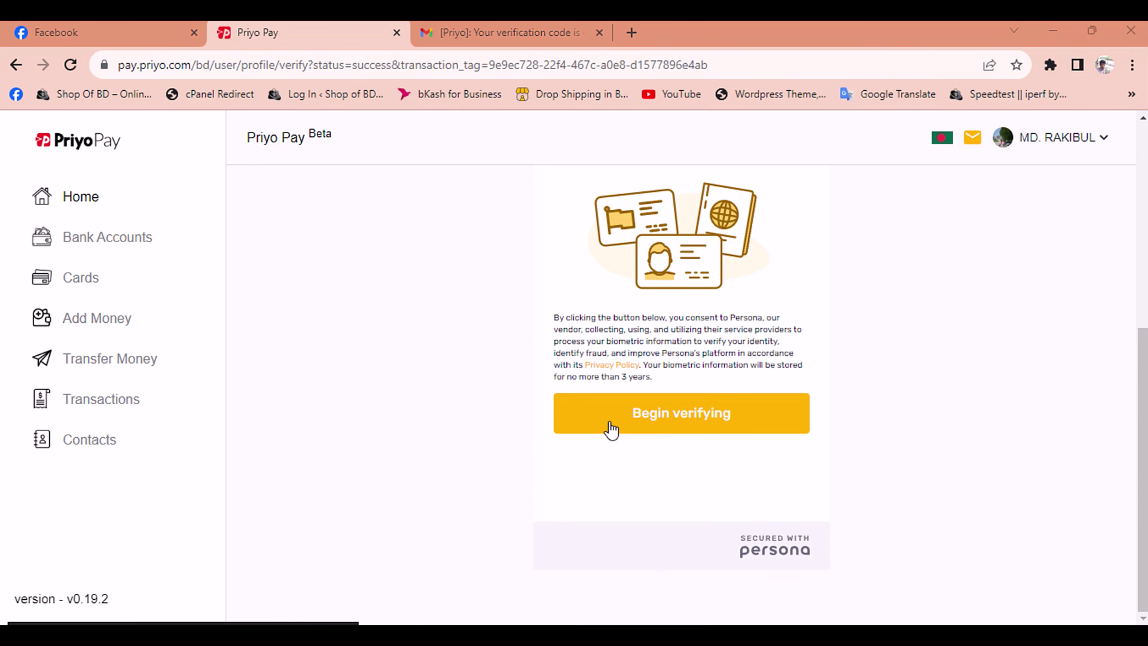
Begin Persona verification with Bangladesh as the ID country and National ID as the document.
left_click(611, 429)
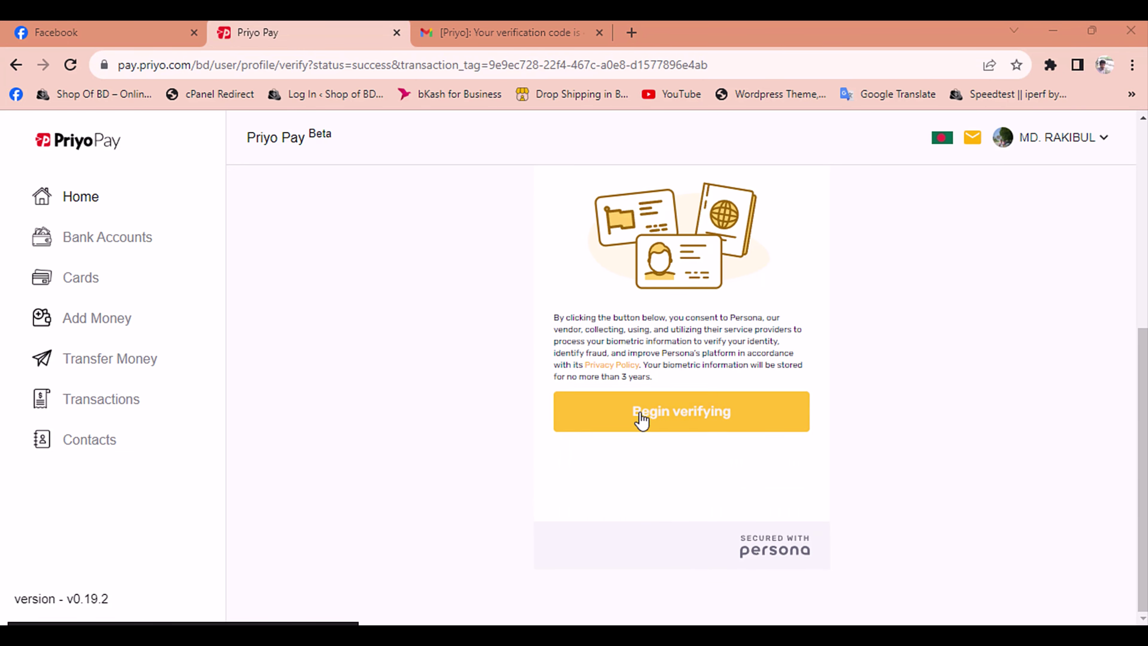
left_click(763, 427)
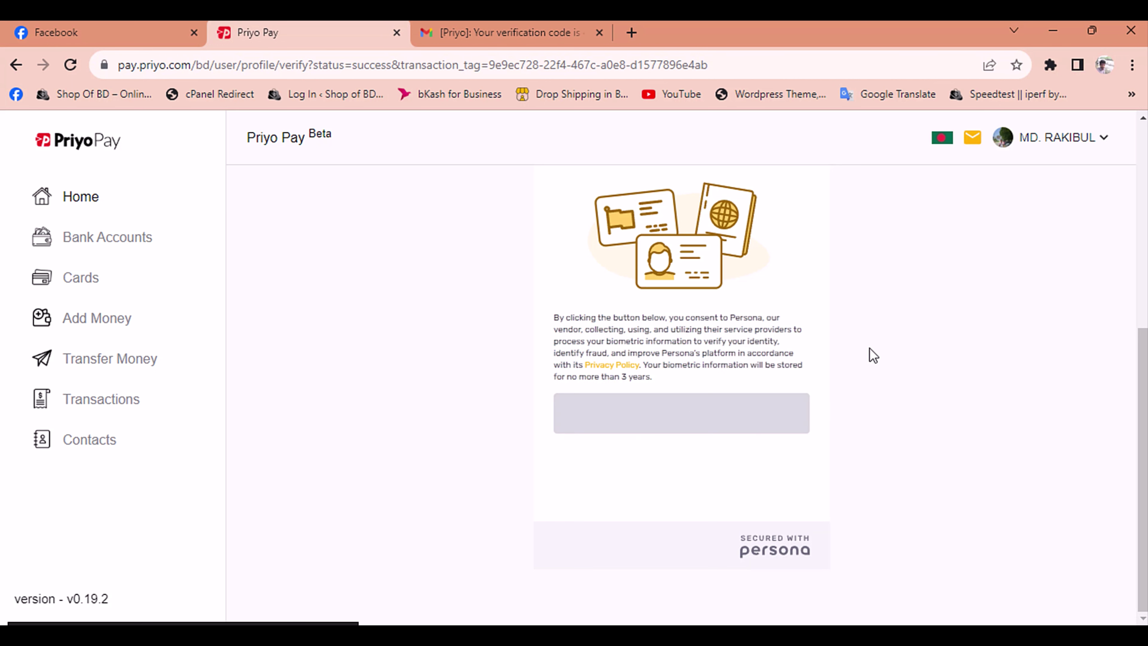
scroll(836, 362, "up", 3)
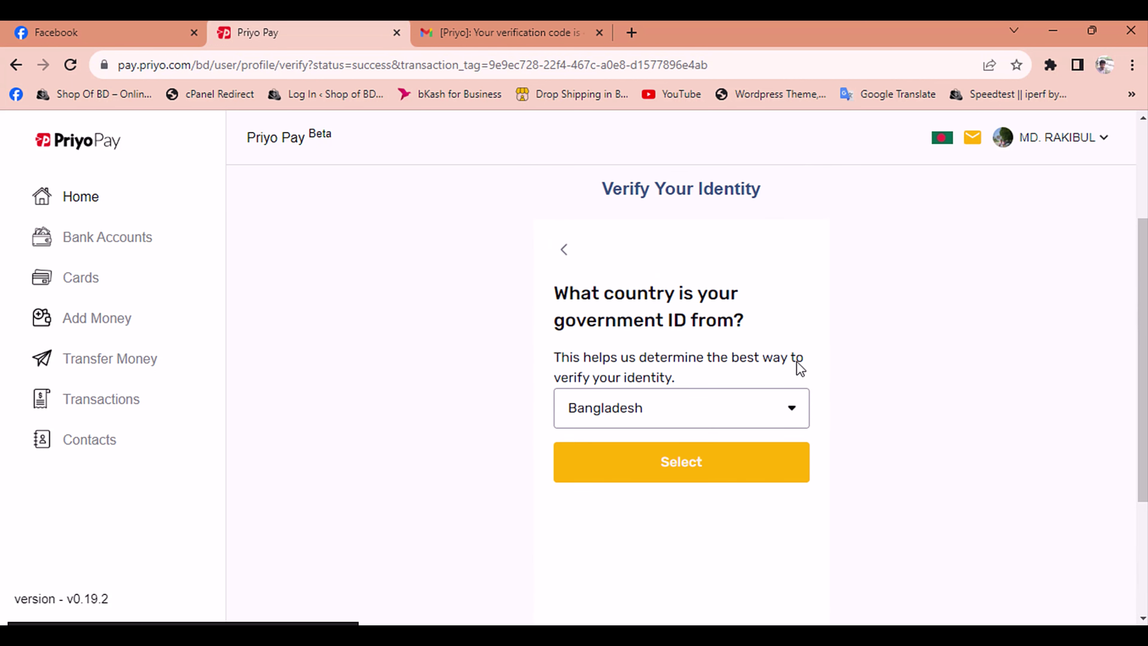
left_click(687, 470)
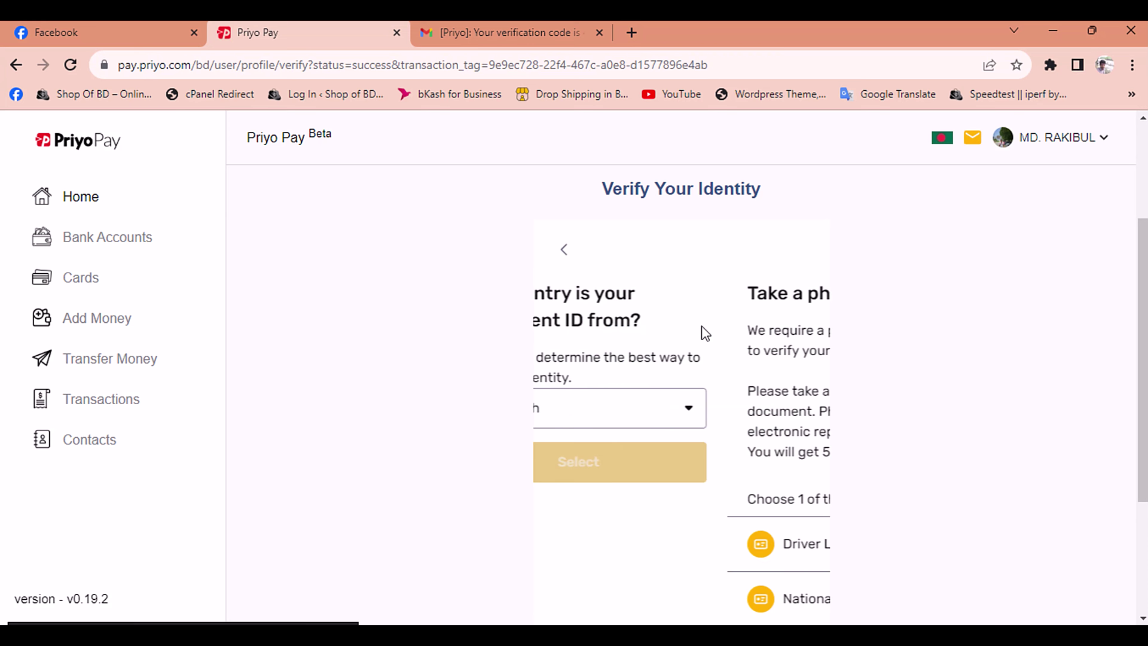
scroll(559, 367, "down", 3)
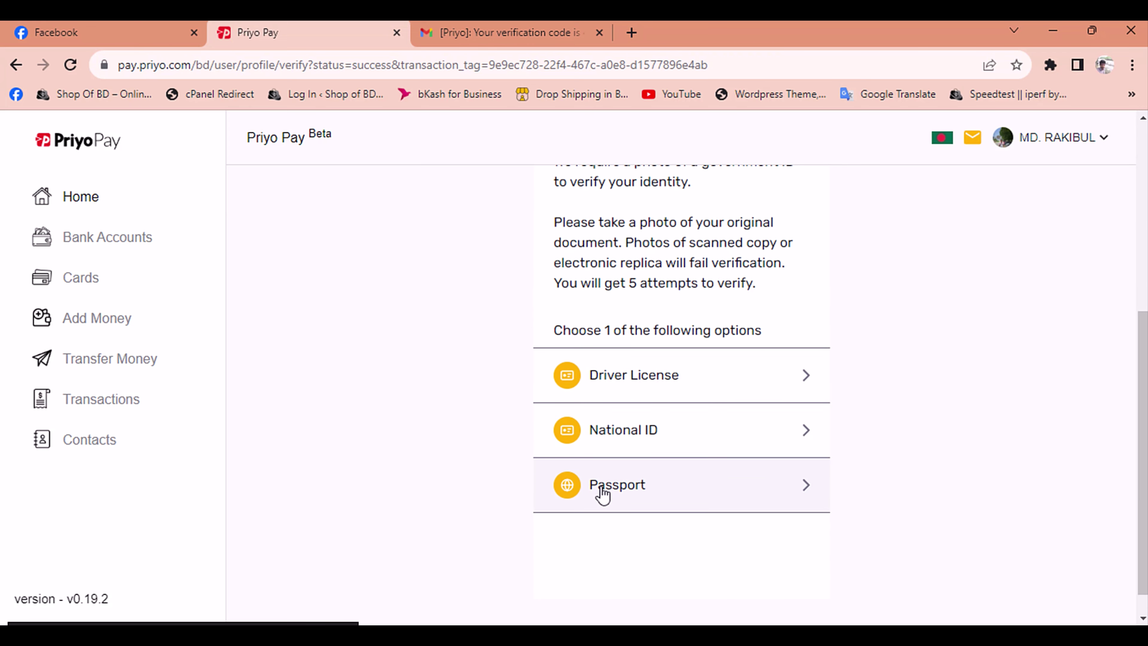
left_click(685, 449)
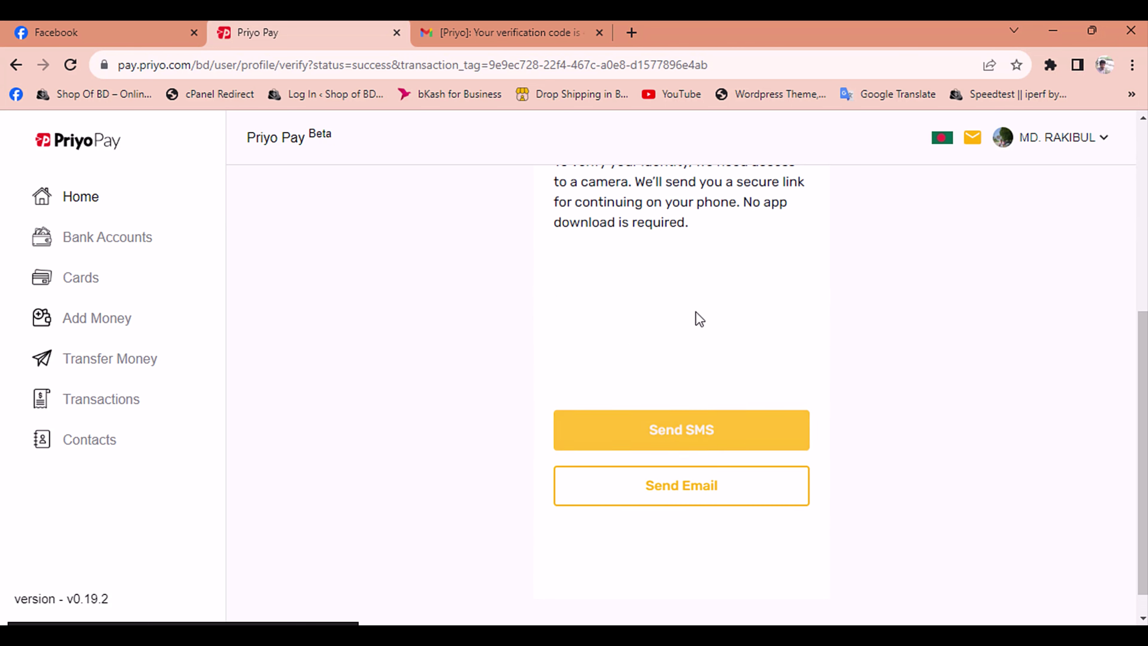
scroll(624, 314, "down", 5)
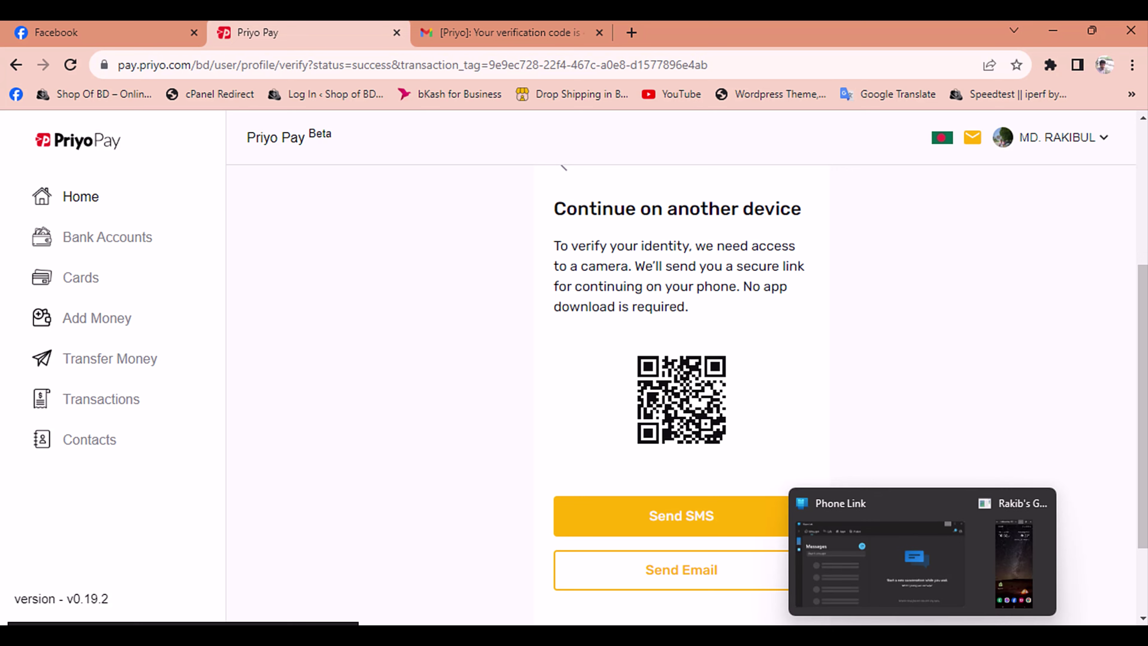
Complete the Persona ID and selfie capture on the Phone Link-mirrored phone.
left_click(1001, 561)
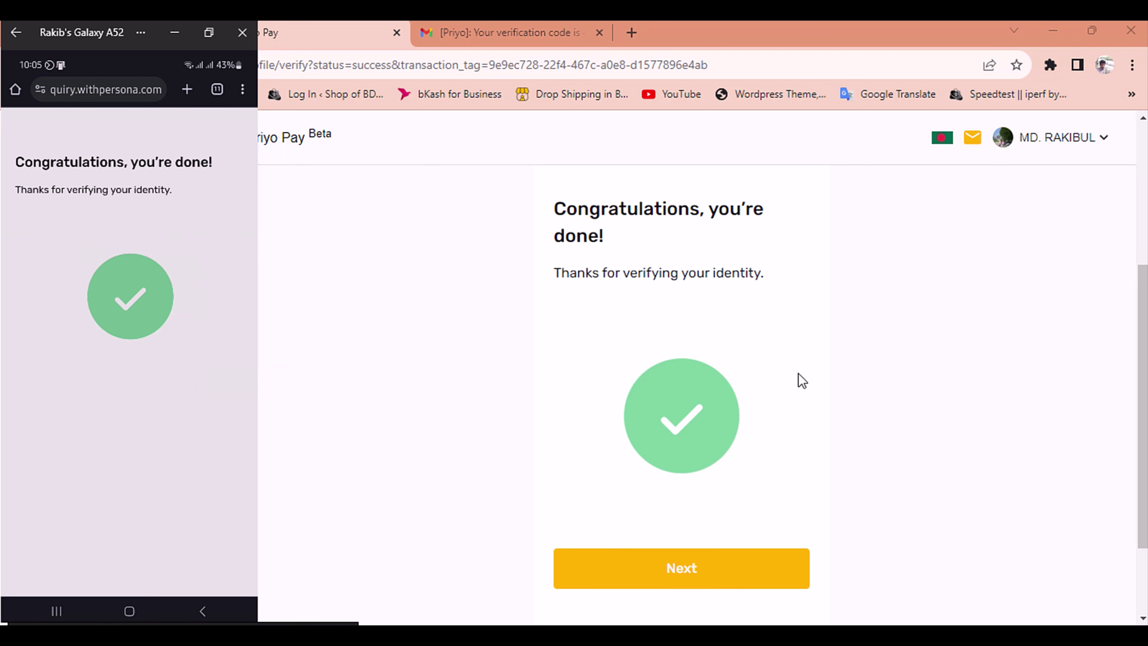
Accept the terms, conditions and disclosures and submit the KYC request.
left_click(671, 584)
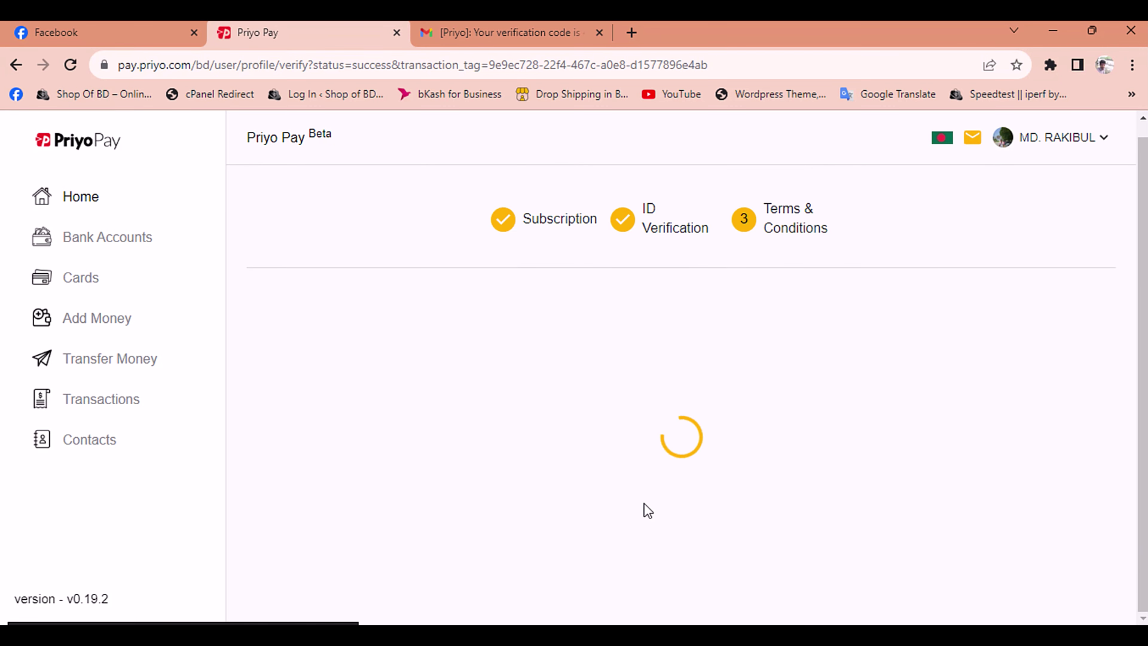
left_click(502, 414)
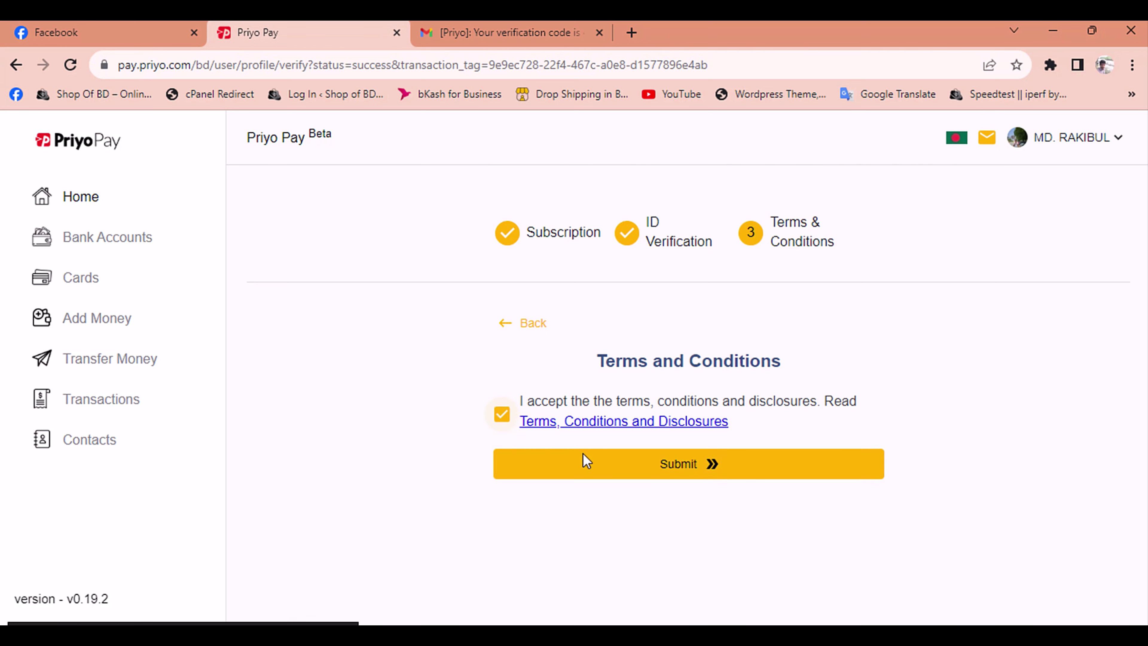
left_click(660, 479)
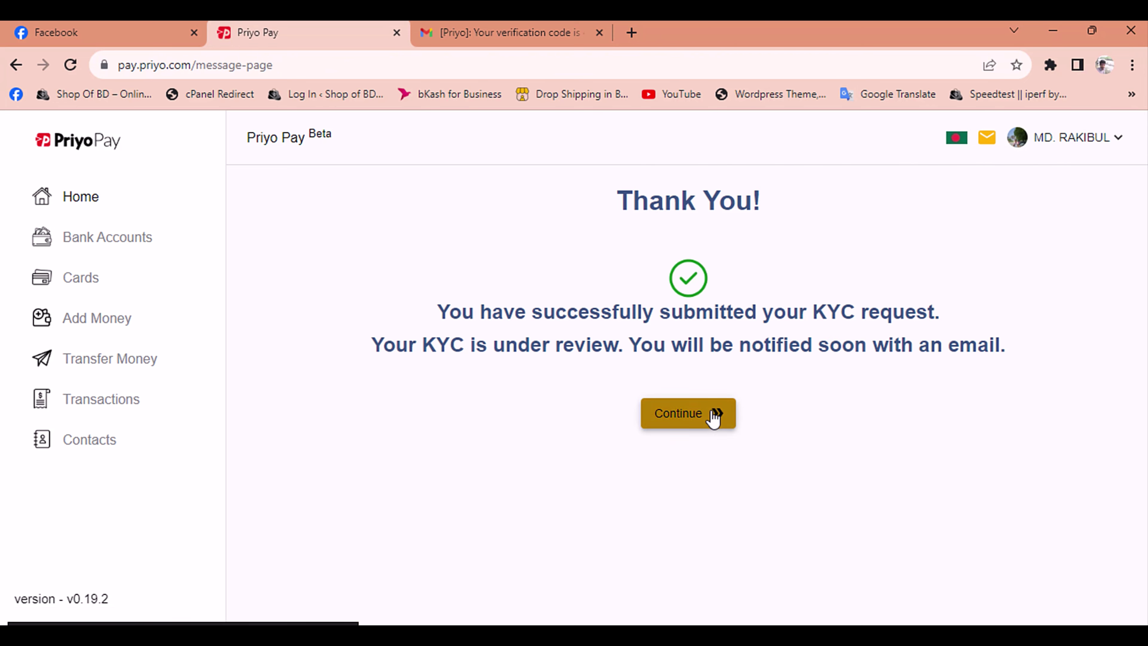
Continue from the Thank You page to the account dashboard, then bring up Gmail.
left_click(714, 417)
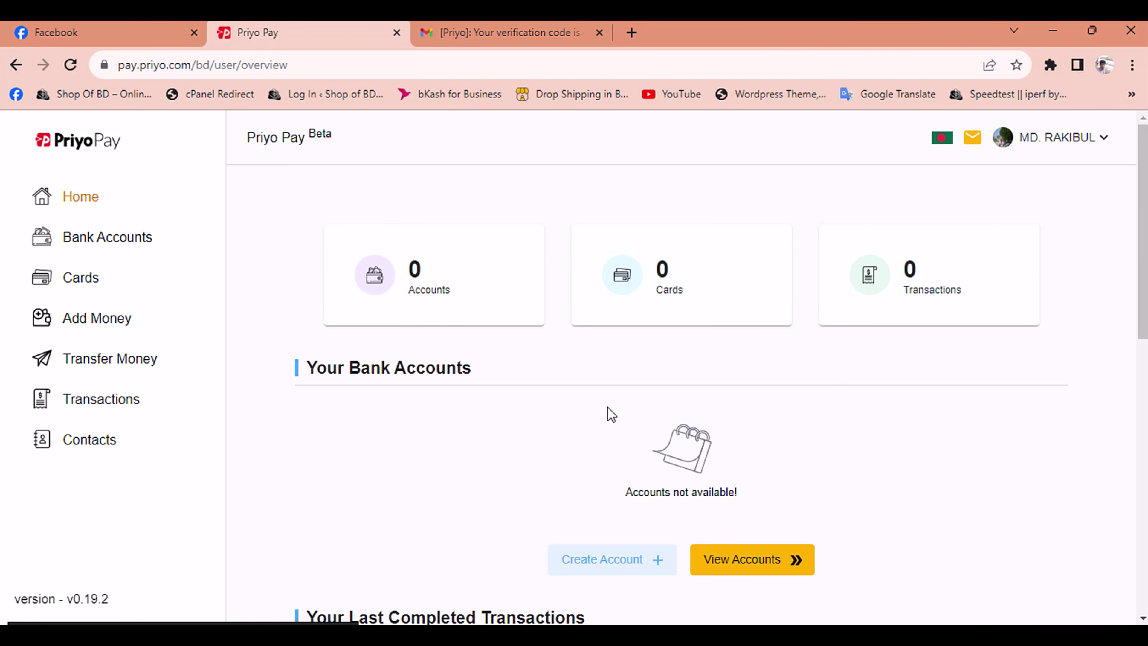
scroll(930, 286, "down", 12)
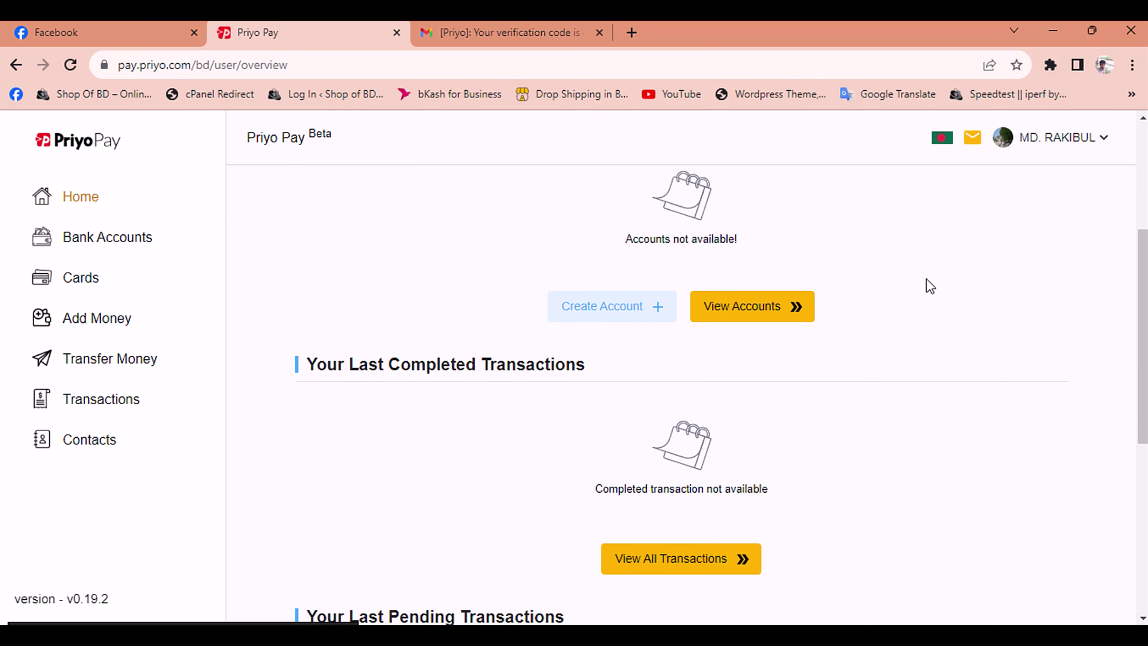
scroll(930, 286, "up", 12)
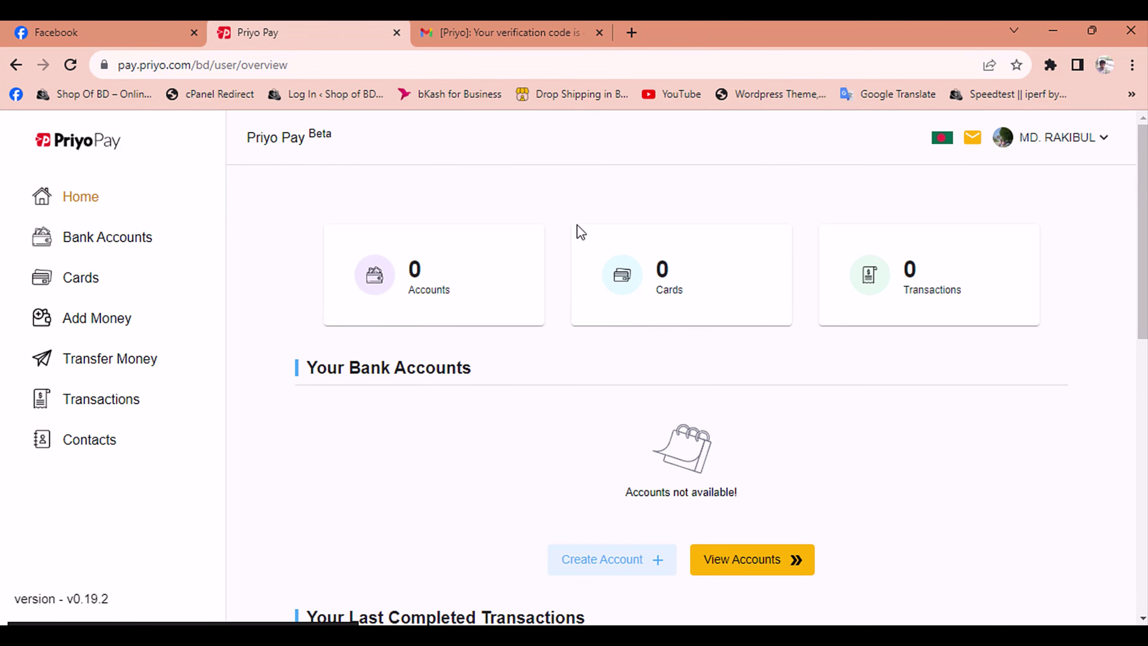
left_click(540, 34)
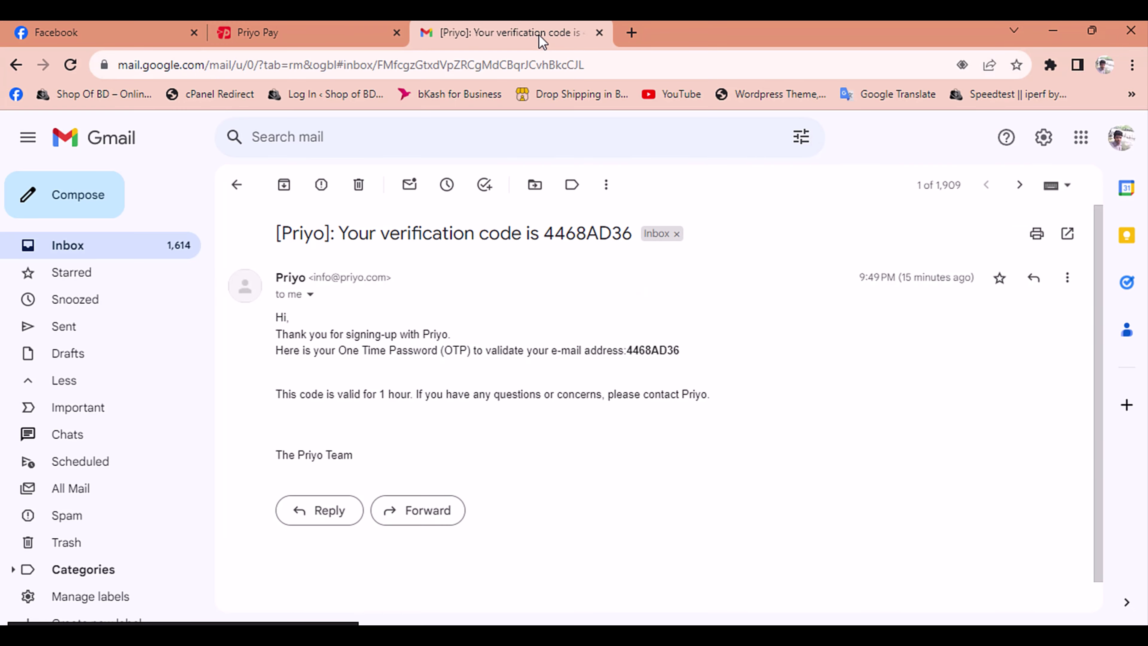
Return to the Gmail inbox and open the 'KYC approved for Priyo Pay profile' email.
left_click(236, 186)
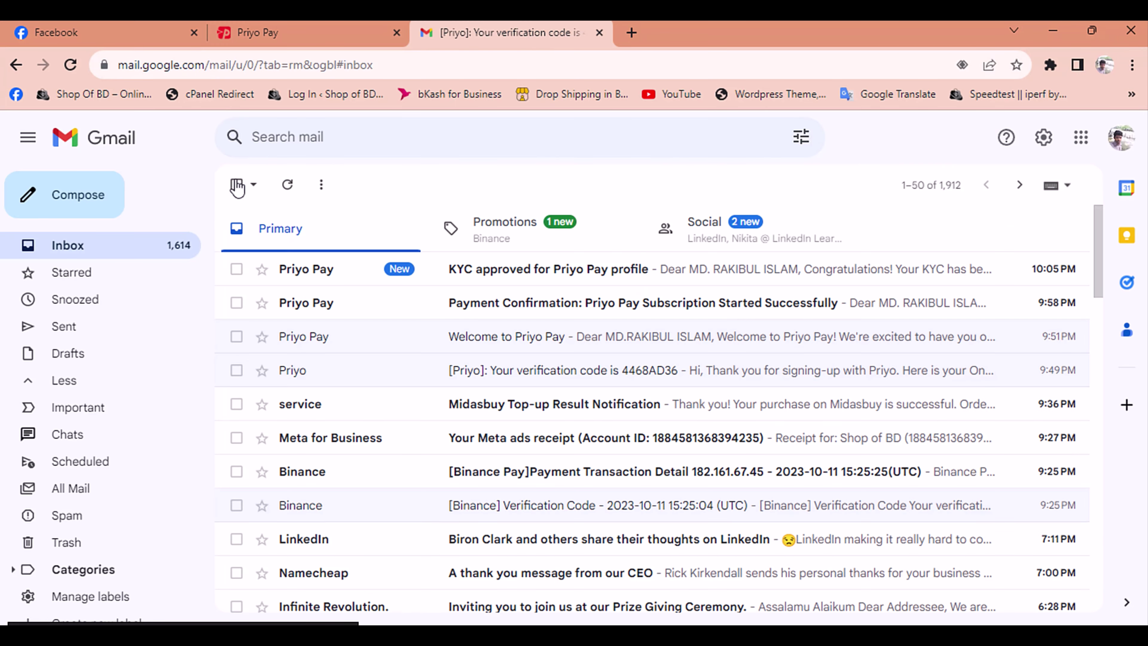
left_click(534, 271)
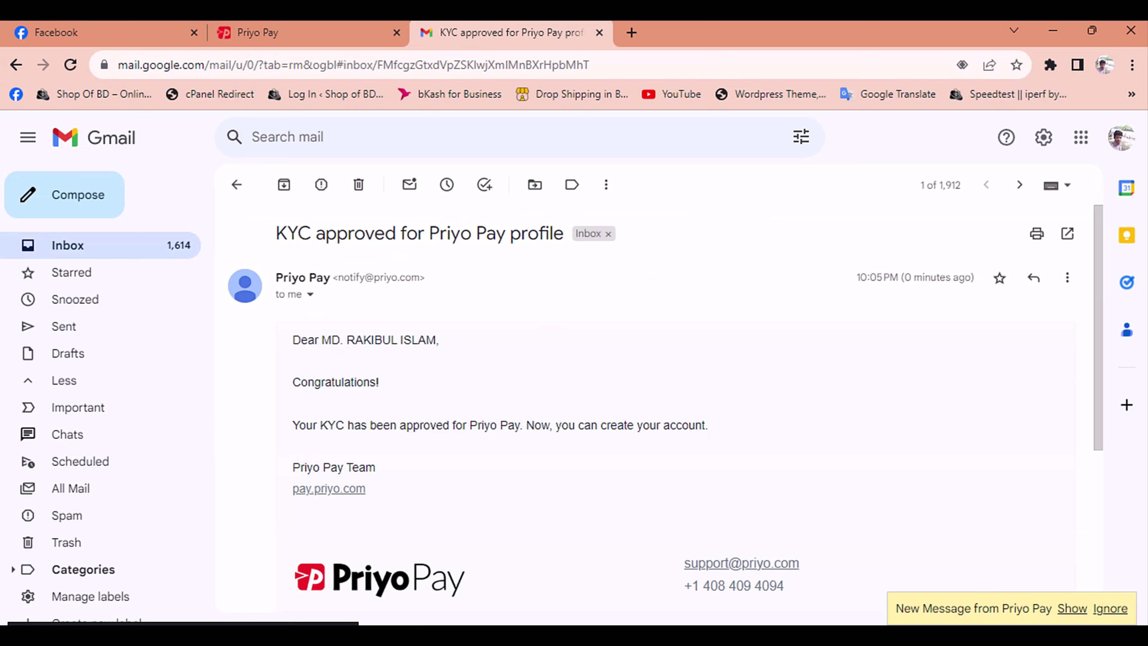